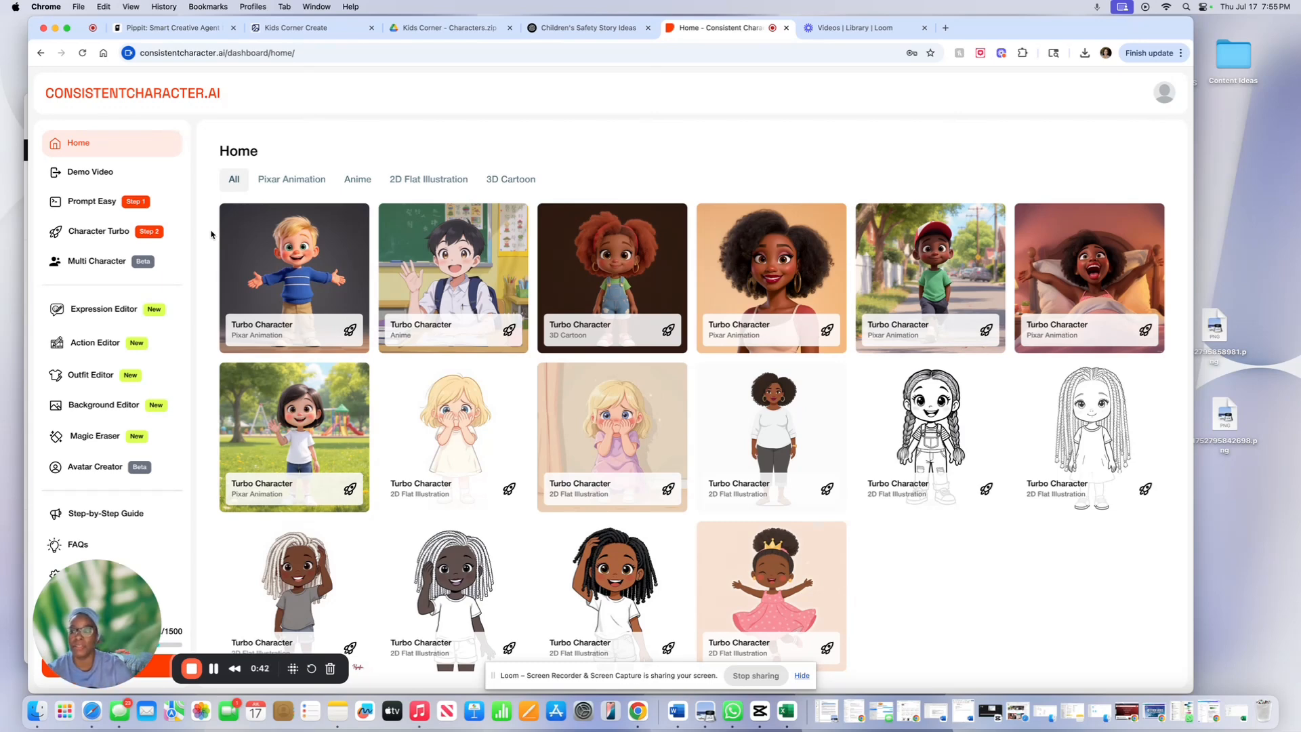
# - In the Multi Character tool, upload 1752795842698.png as the first character and 1752795858981.png as the second
pyautogui.click(94, 266)
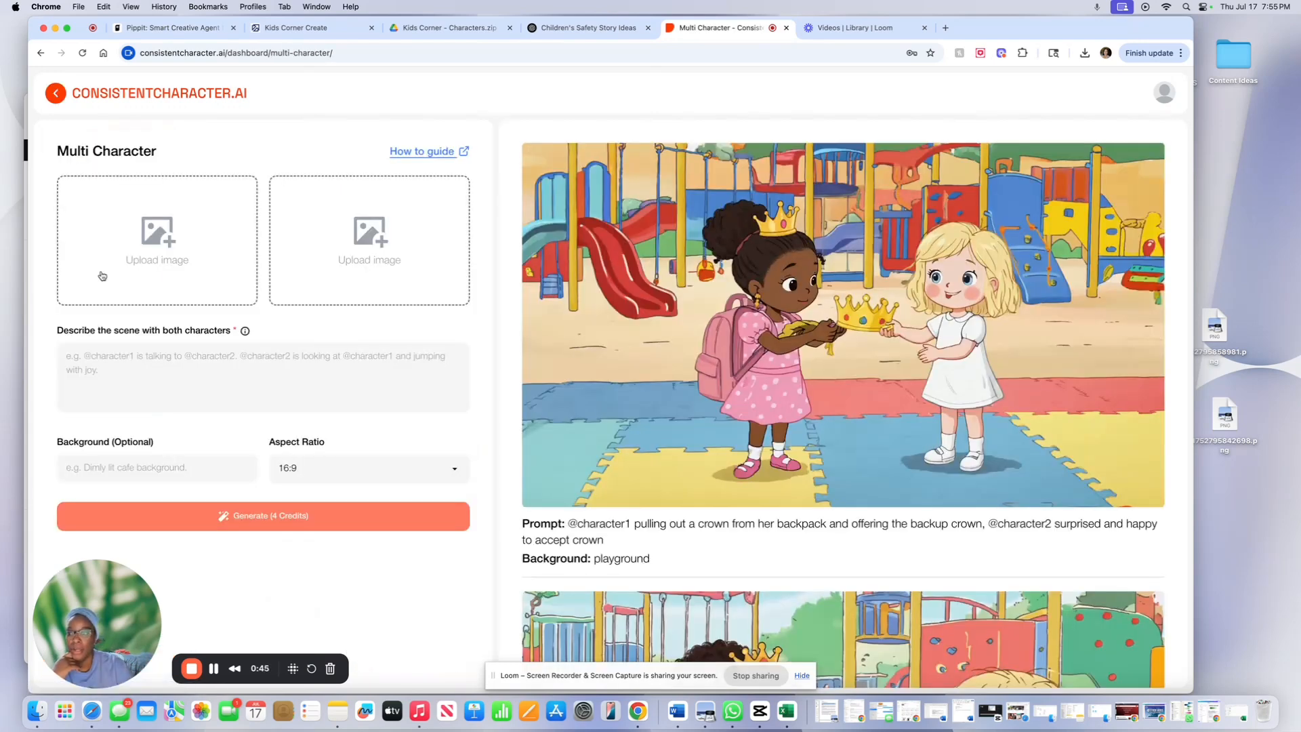
pyautogui.click(168, 245)
pyautogui.click(499, 272)
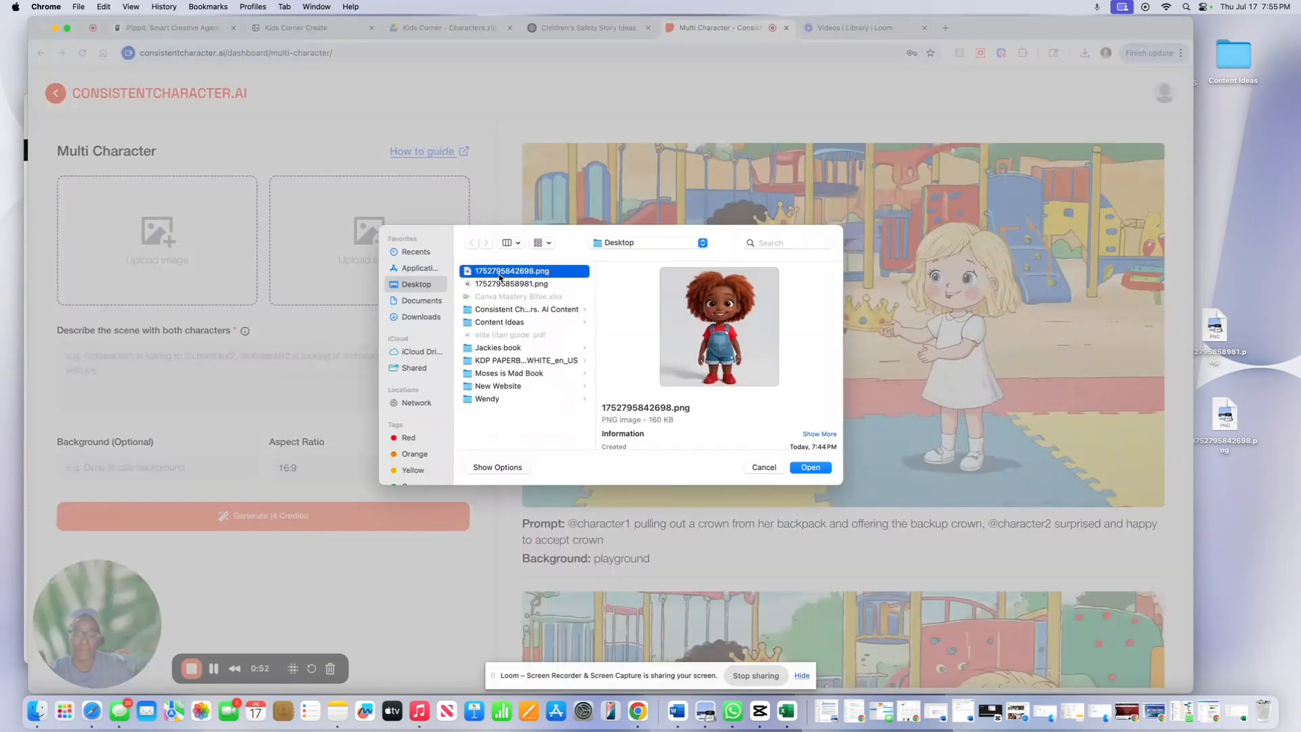
pyautogui.click(810, 468)
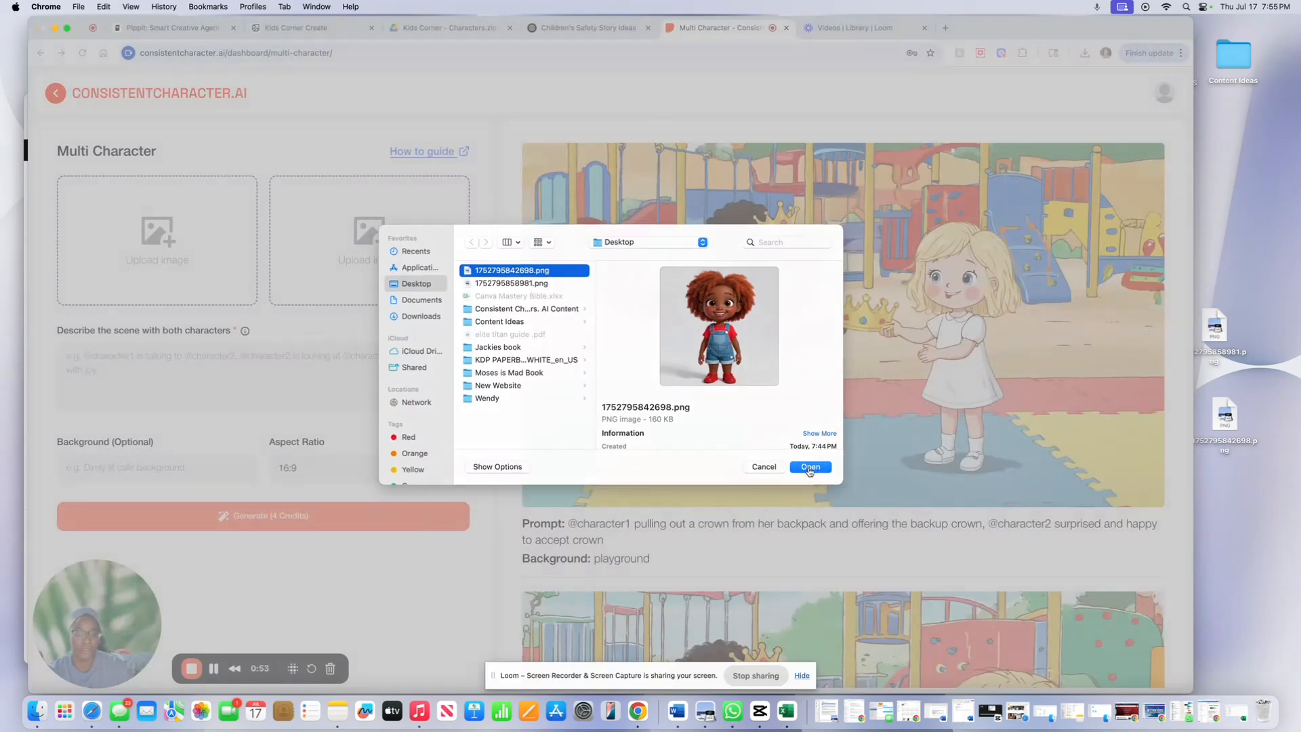
pyautogui.click(329, 243)
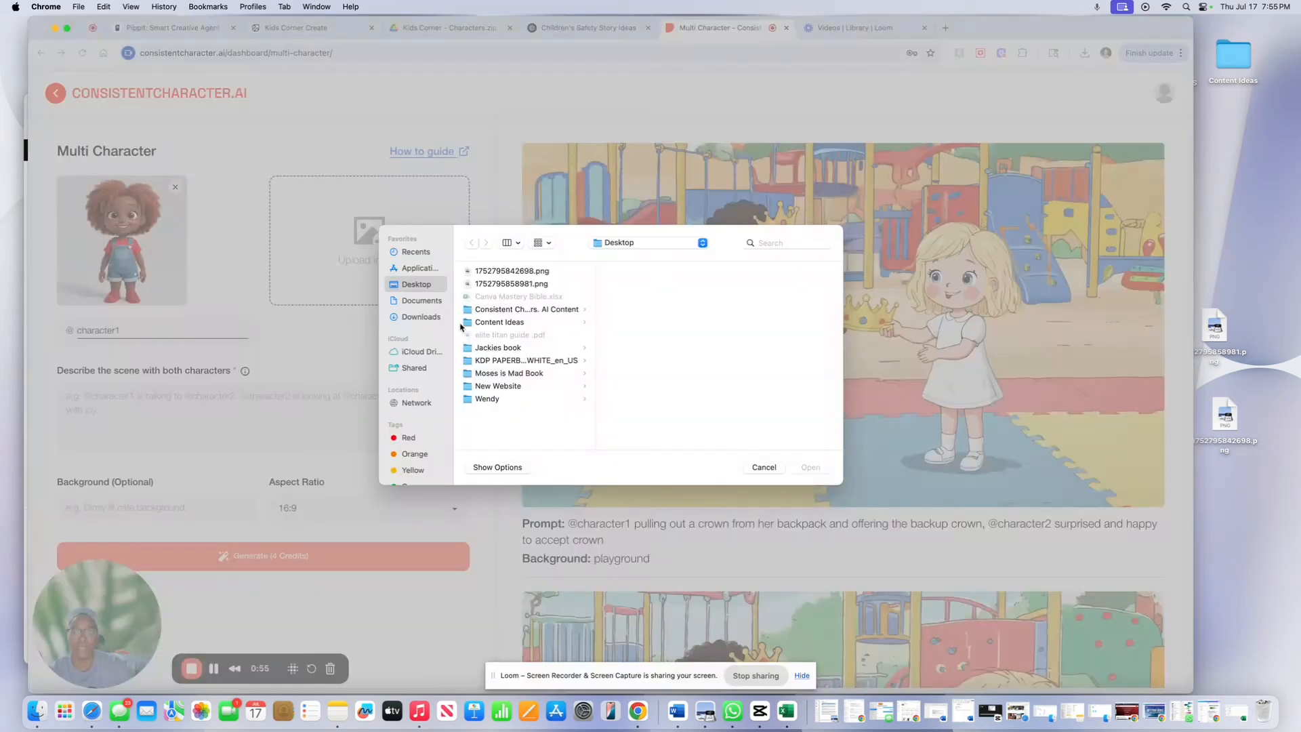
pyautogui.click(503, 285)
pyautogui.click(810, 467)
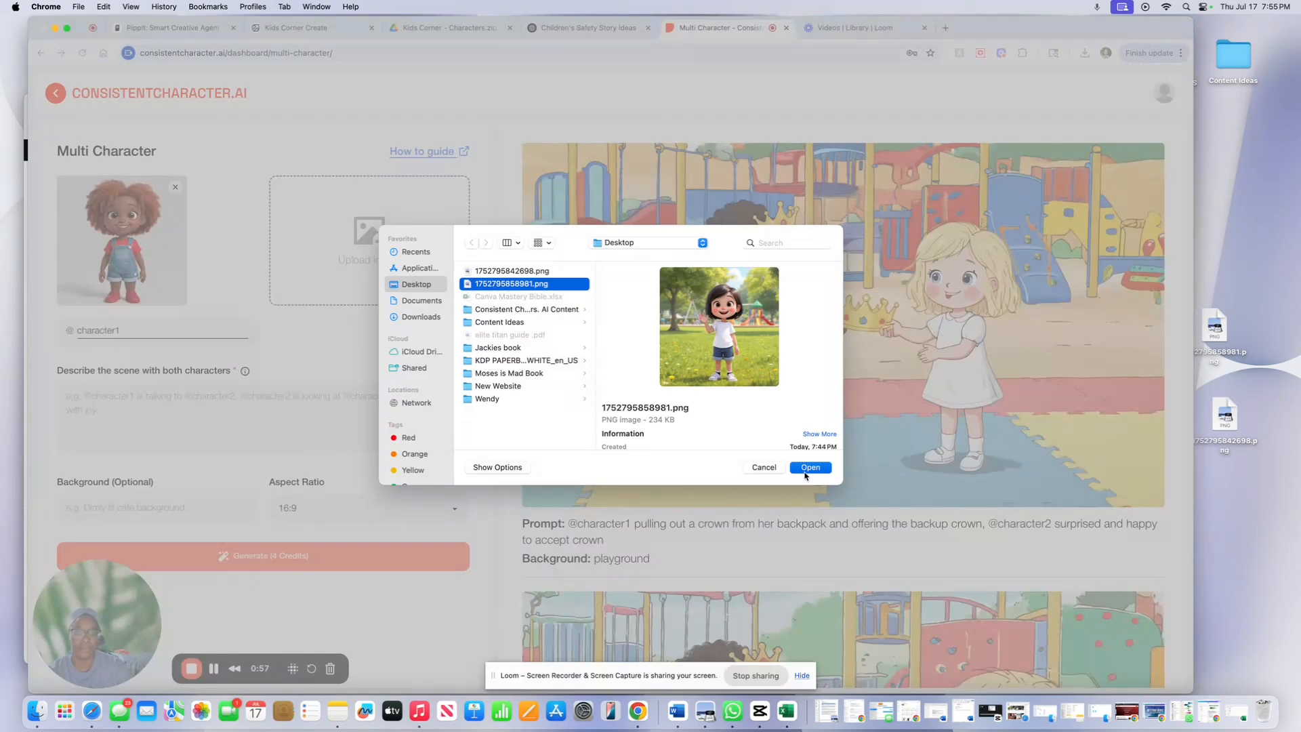
# - Name the first character Trish and the second character Anne
pyautogui.doubleClick(100, 329)
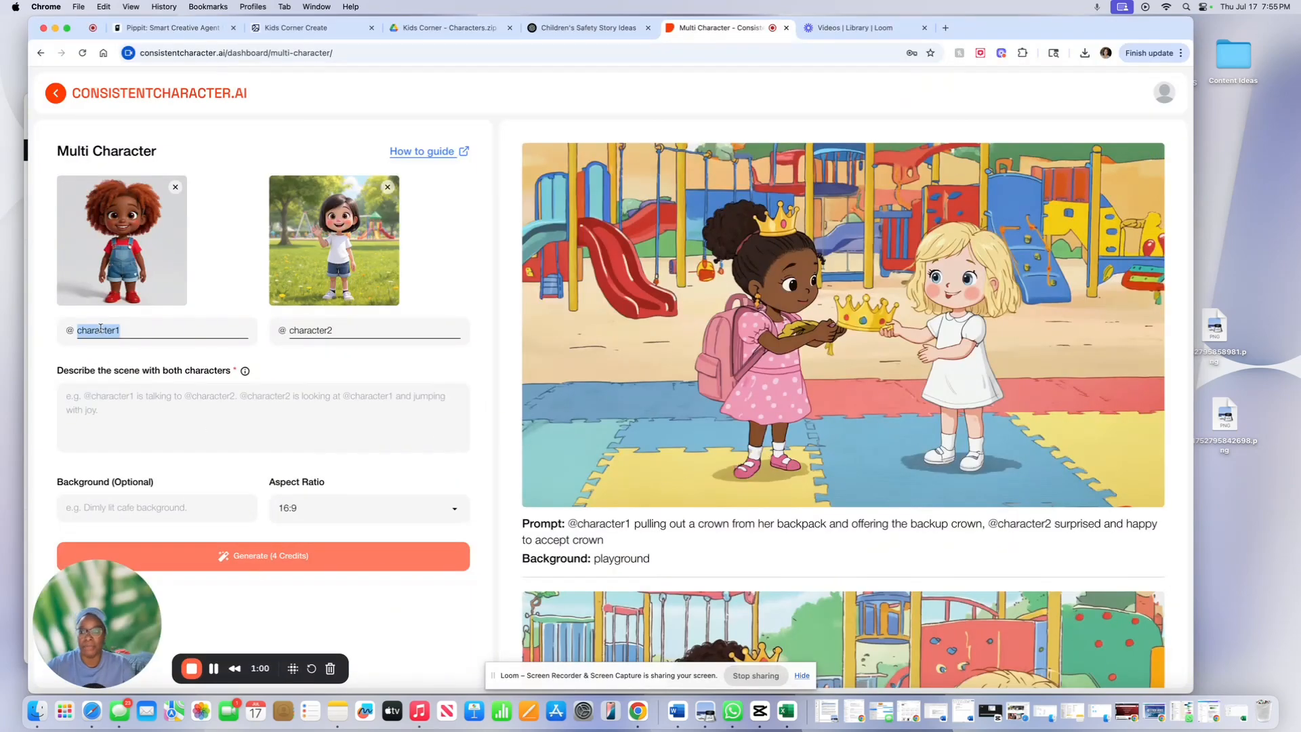
pyautogui.write('Tr')
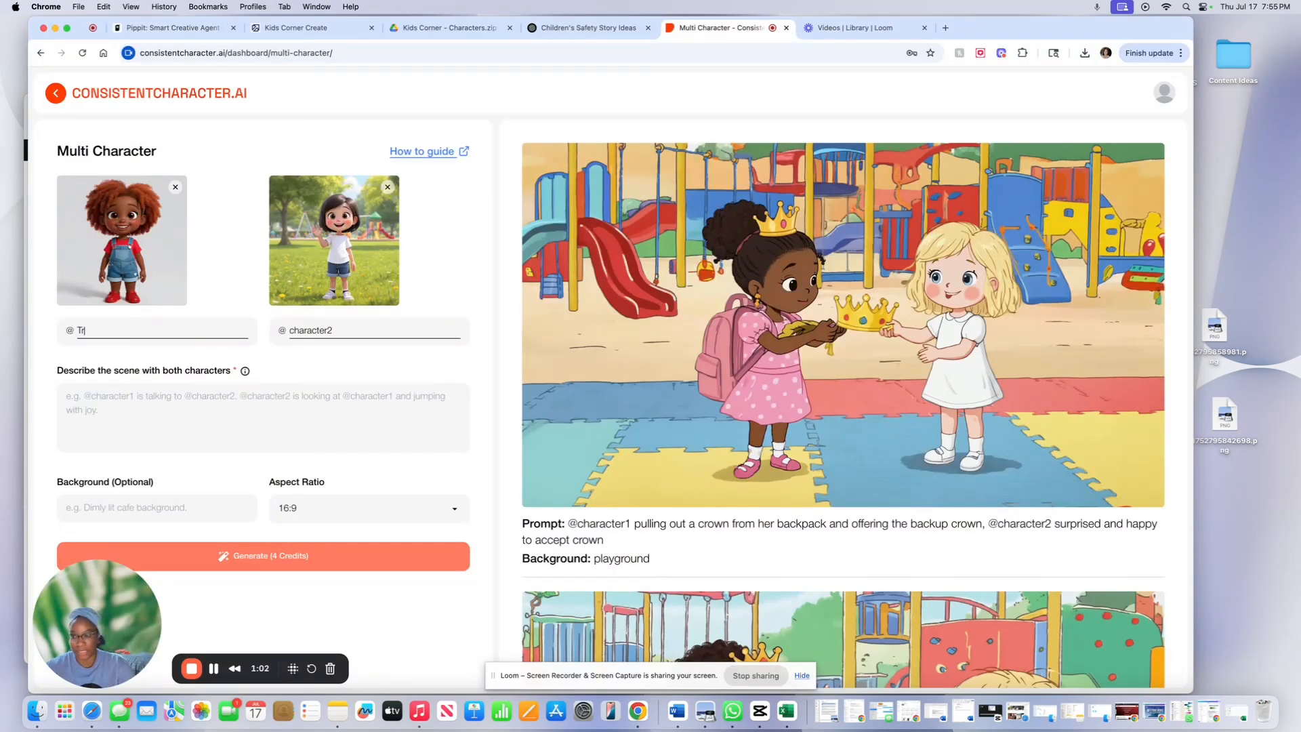
pyautogui.write('is')
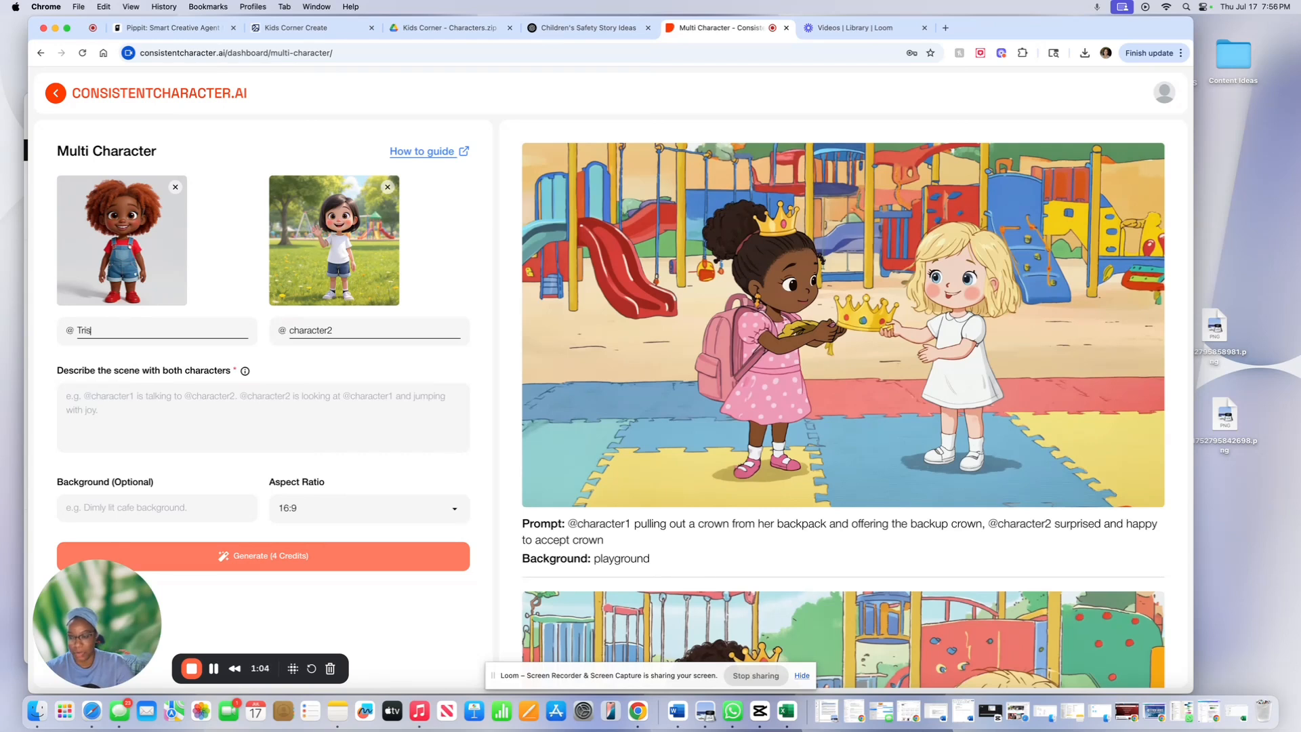
pyautogui.write('h')
pyautogui.doubleClick(326, 330)
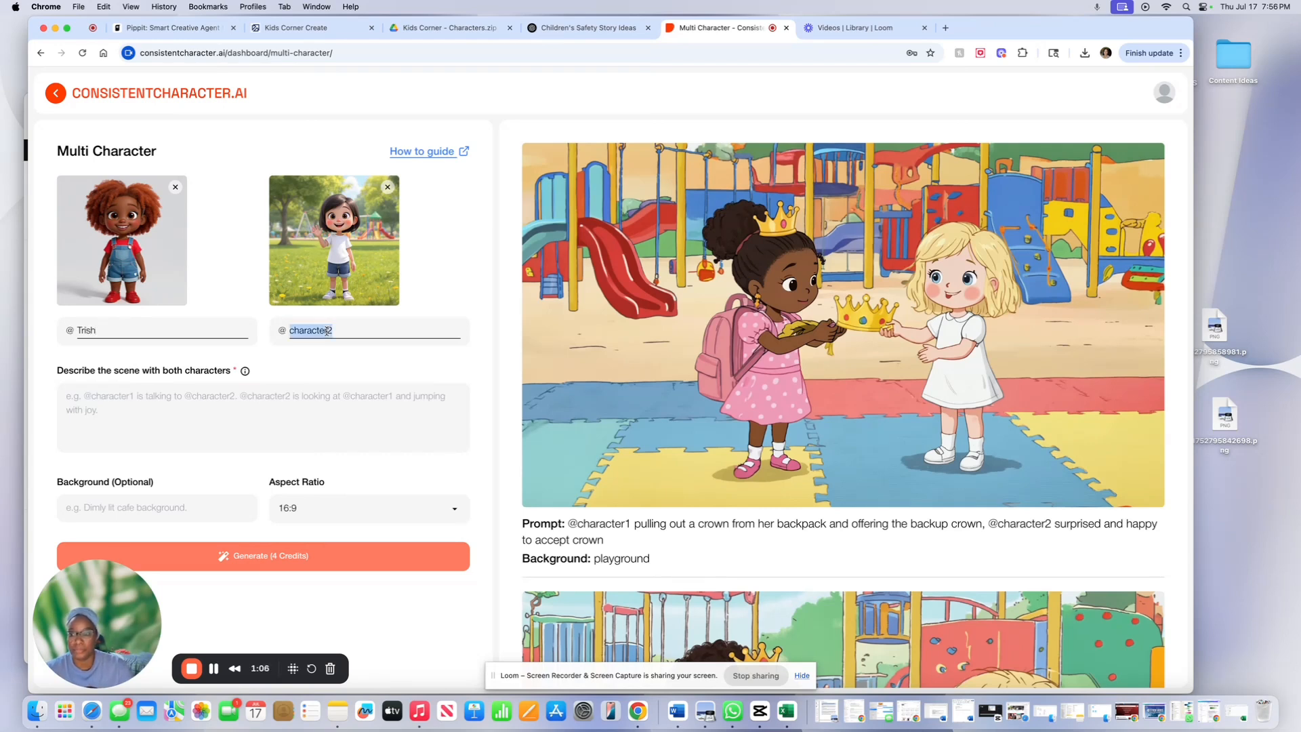
pyautogui.write('Anee')
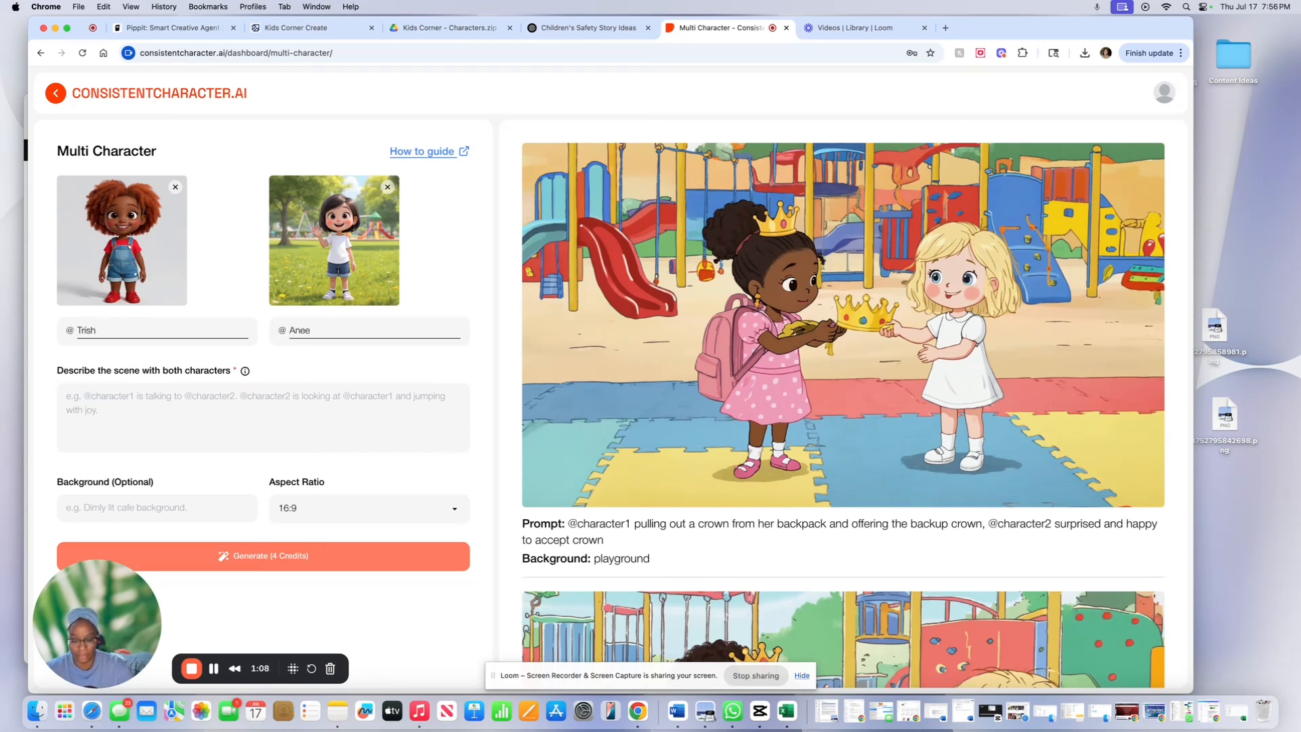
pyautogui.write('ne')
pyautogui.write('@')
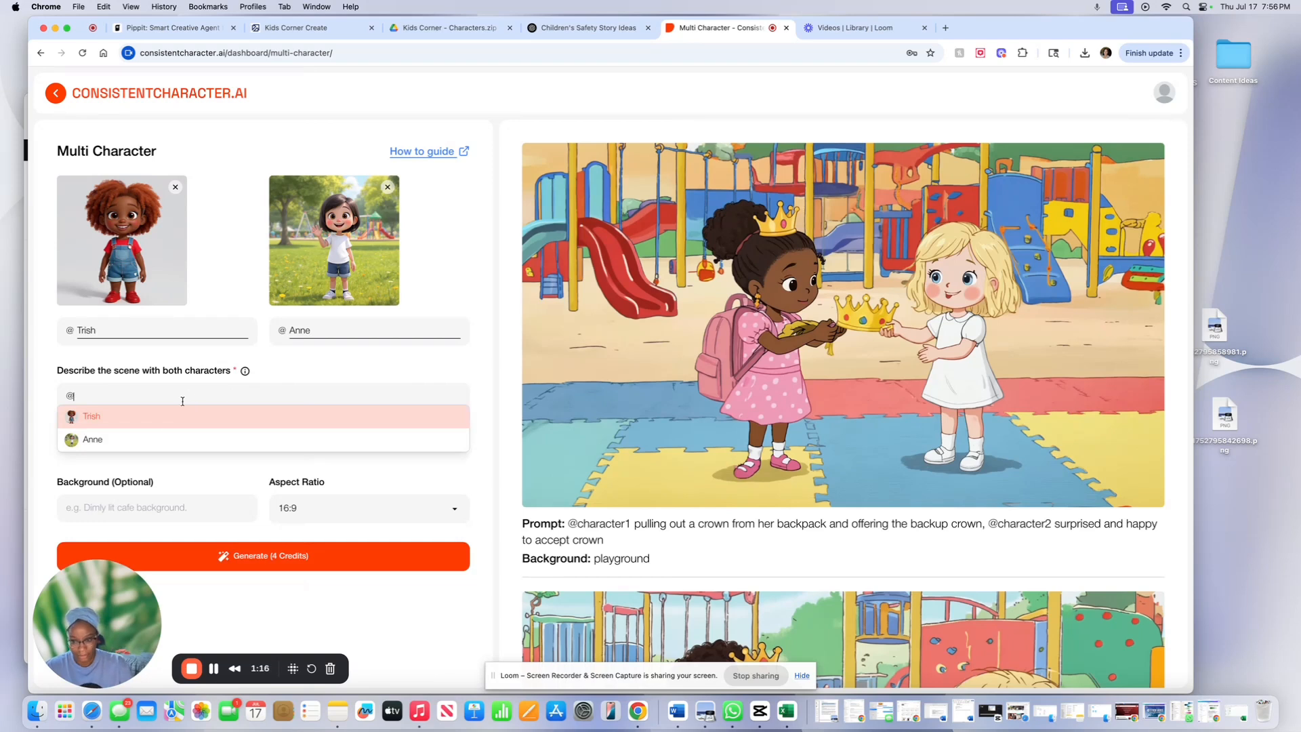
pyautogui.click(168, 418)
pyautogui.write('is ')
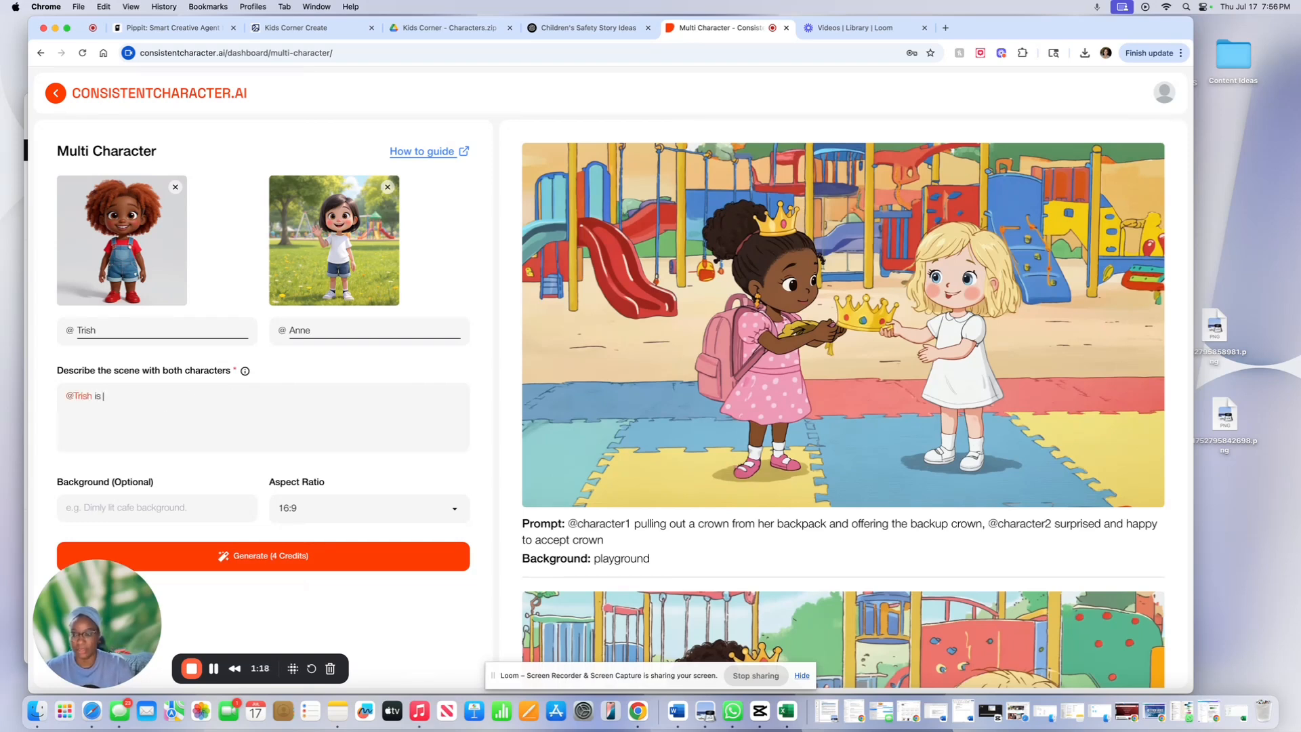
pyautogui.write('talking to')
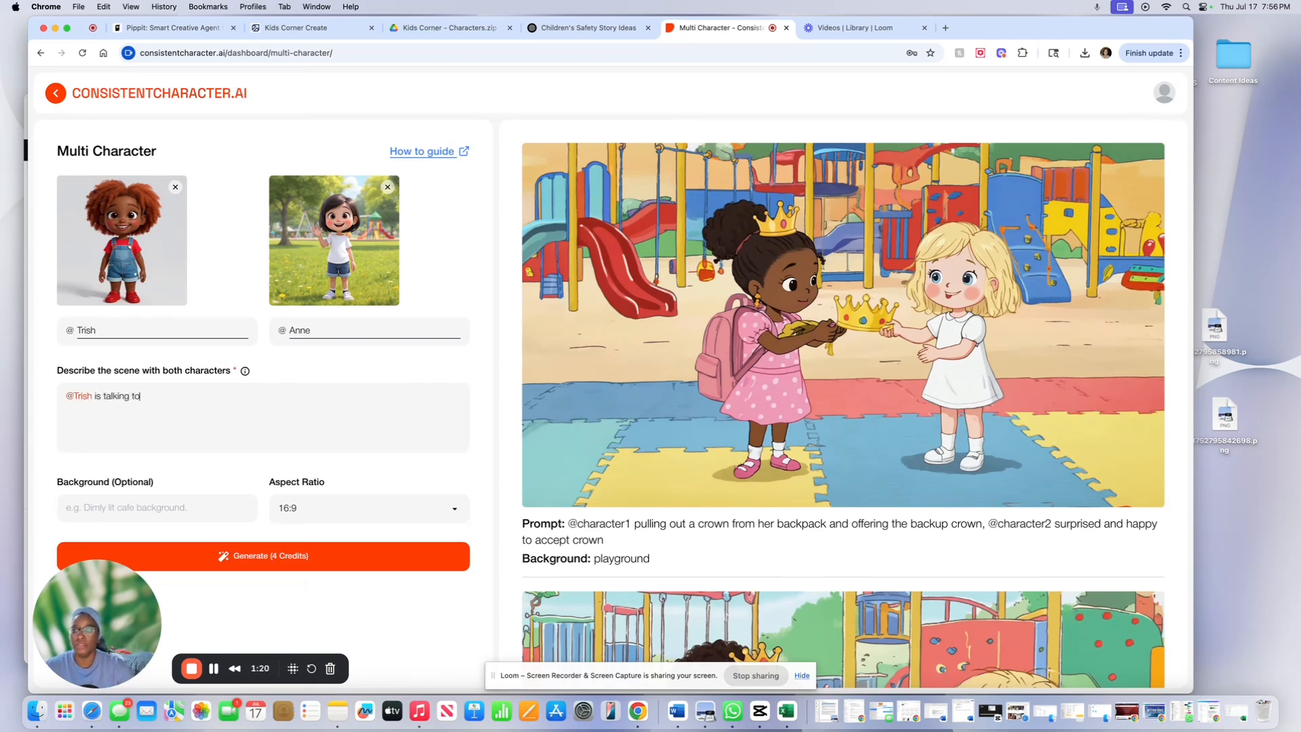
pyautogui.write(' @an')
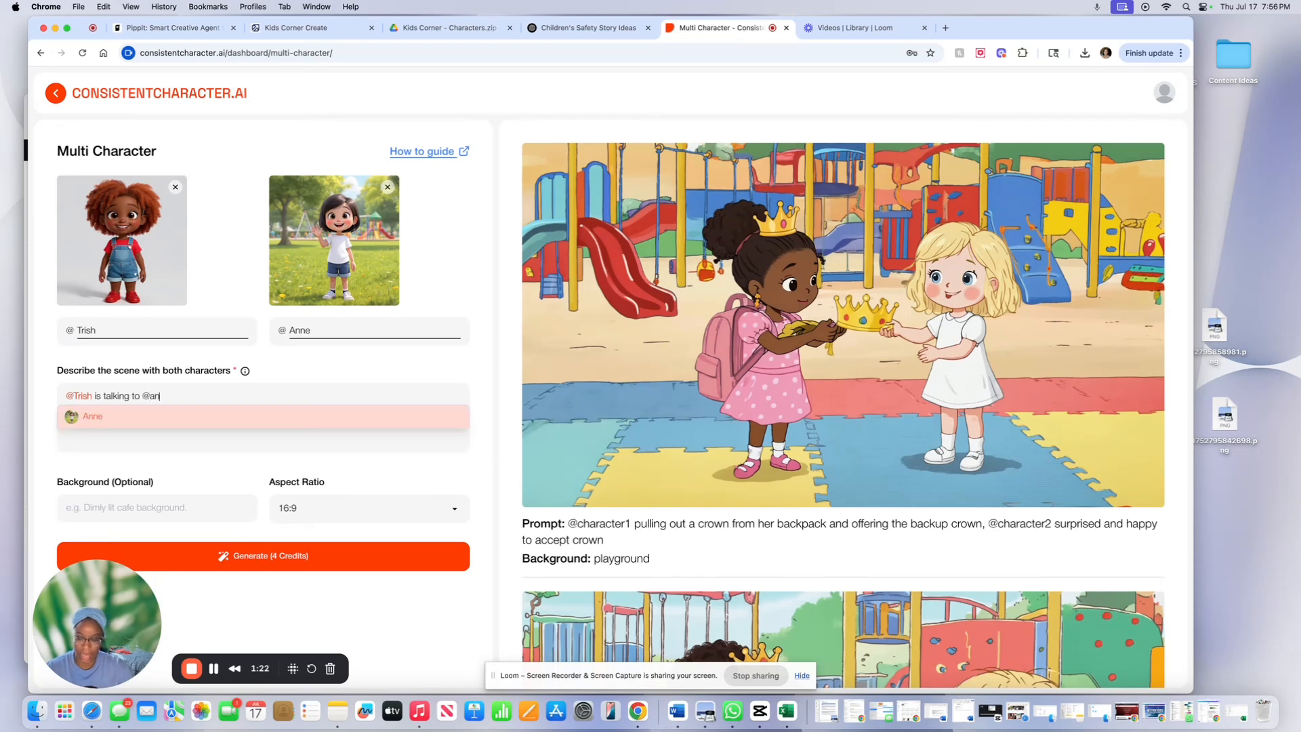
pyautogui.click(133, 420)
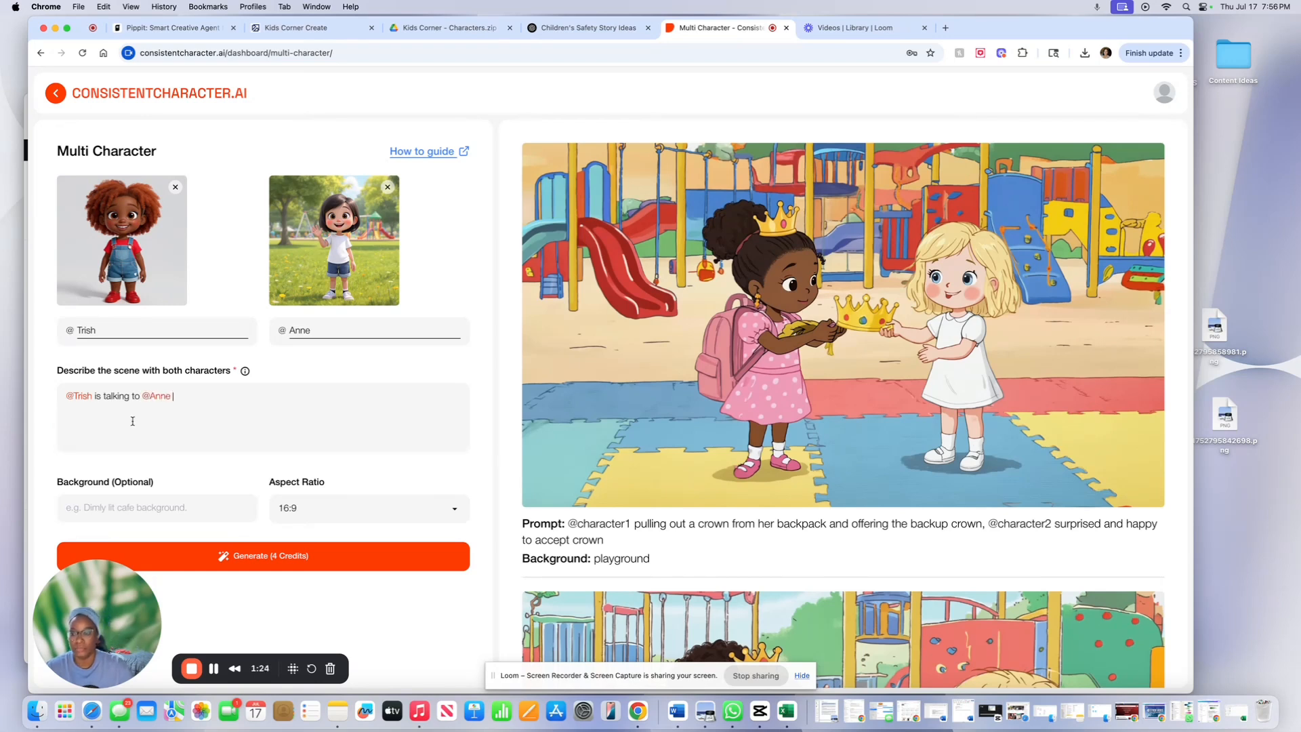
pyautogui.press('BackSpace')
pyautogui.write('.  Keep the b')
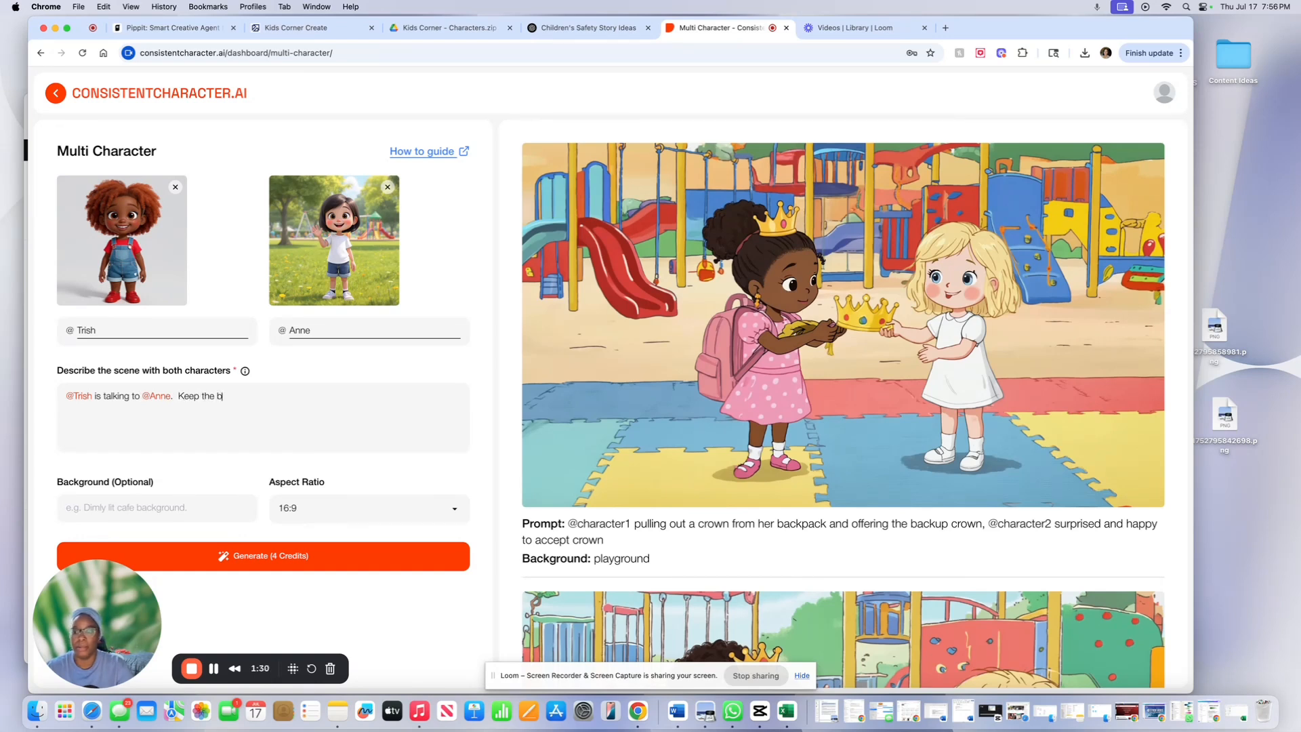
pyautogui.press('BackSpace')
pyautogui.write('scene')
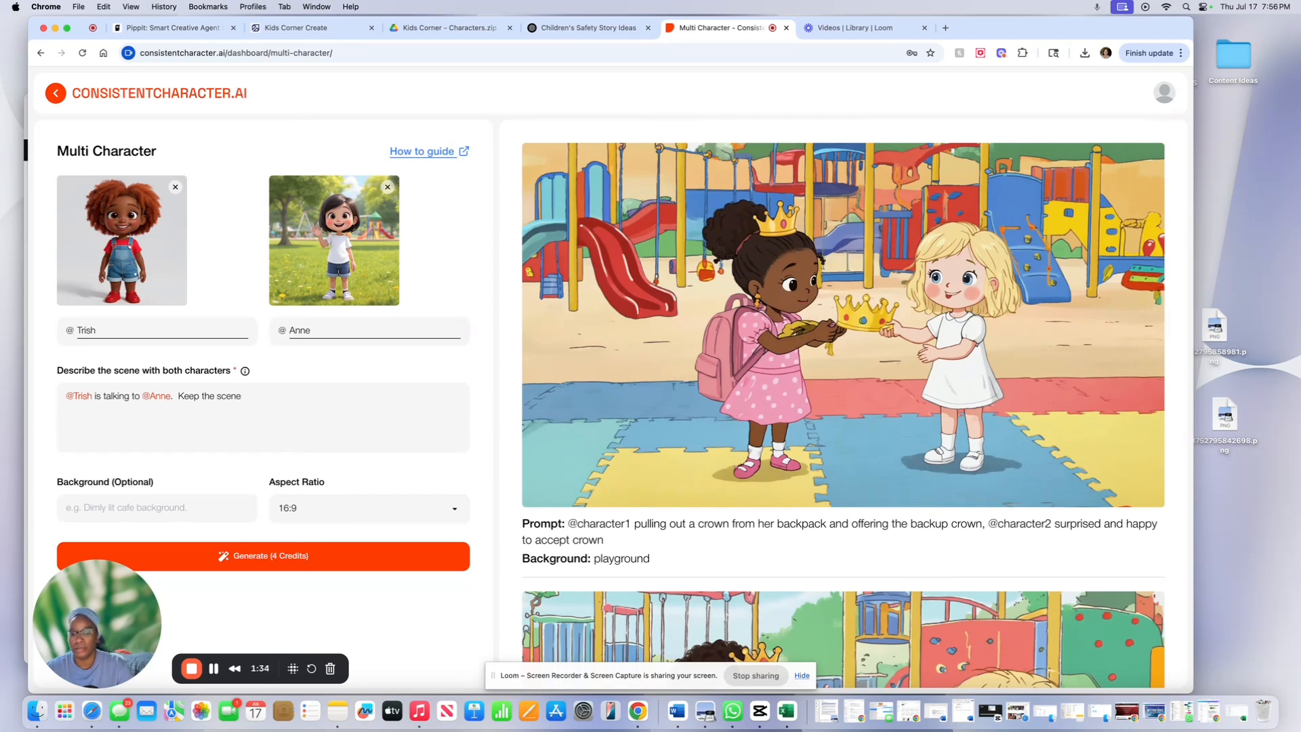
pyautogui.write(' co')
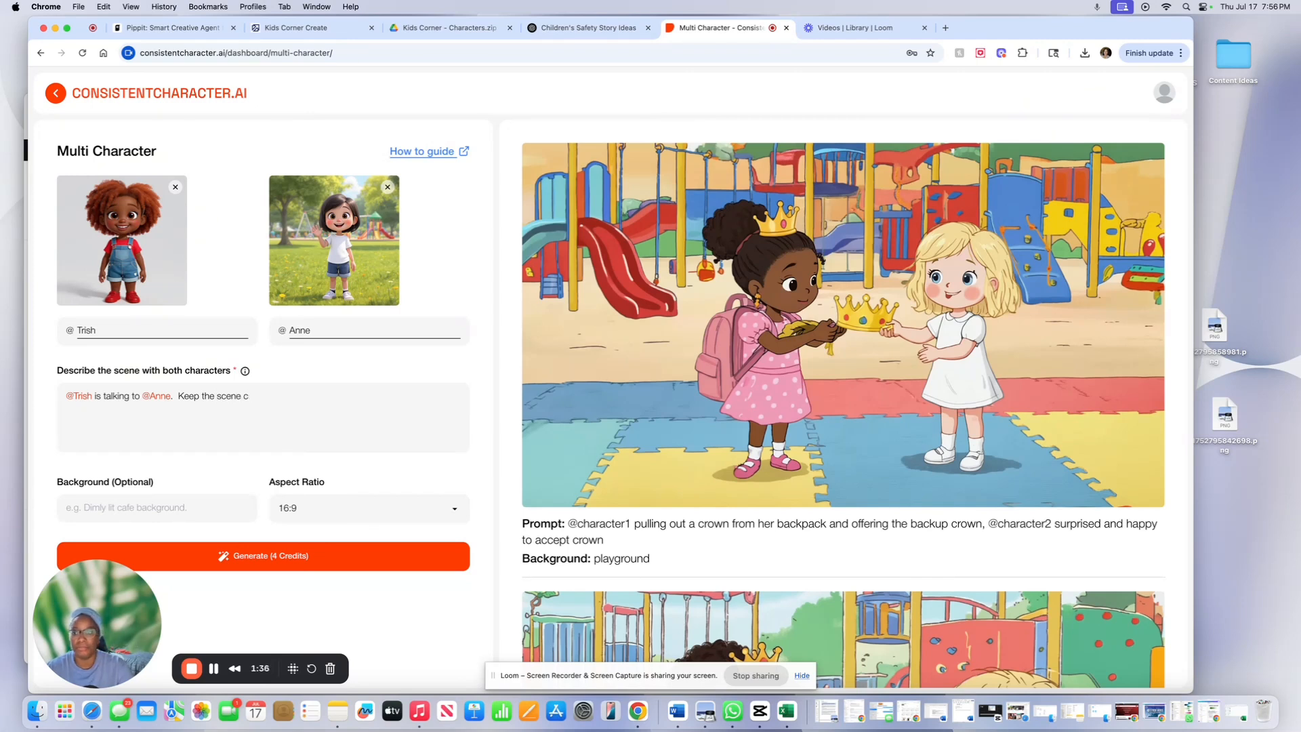
pyautogui.press('BackSpace')
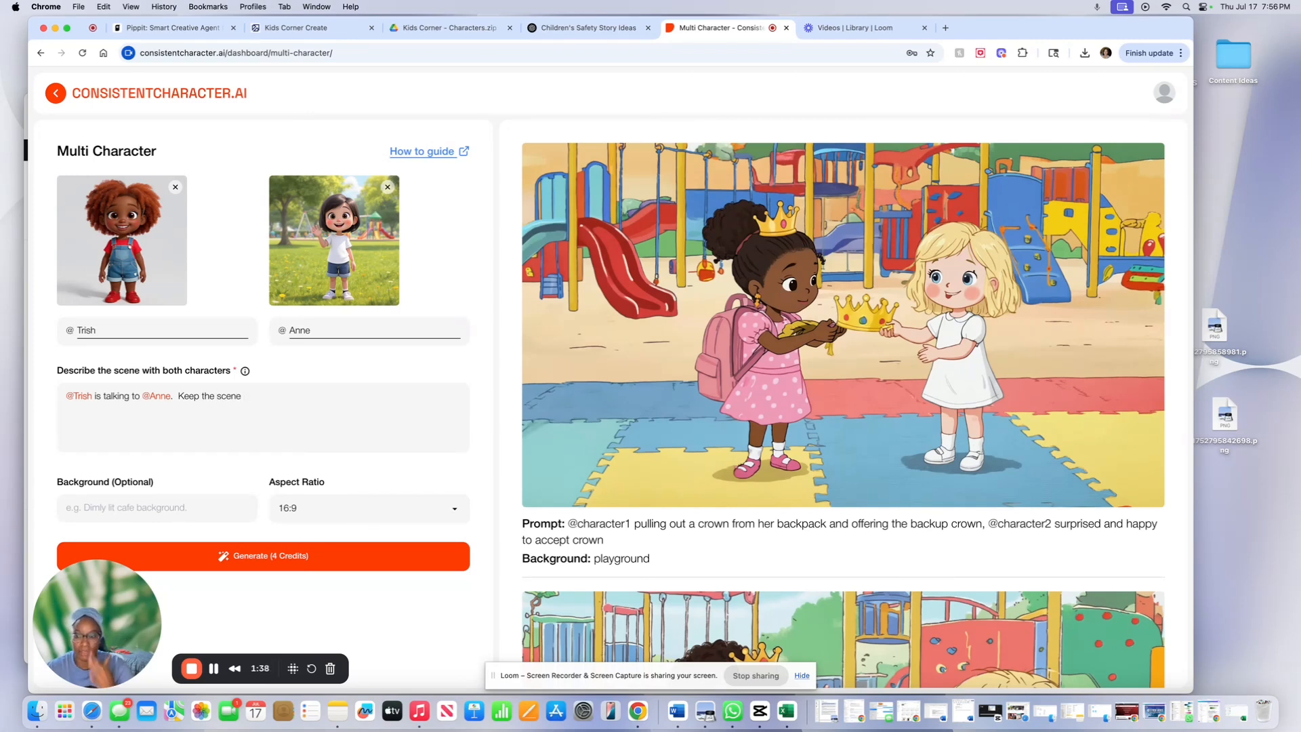
pyautogui.write('in pixa')
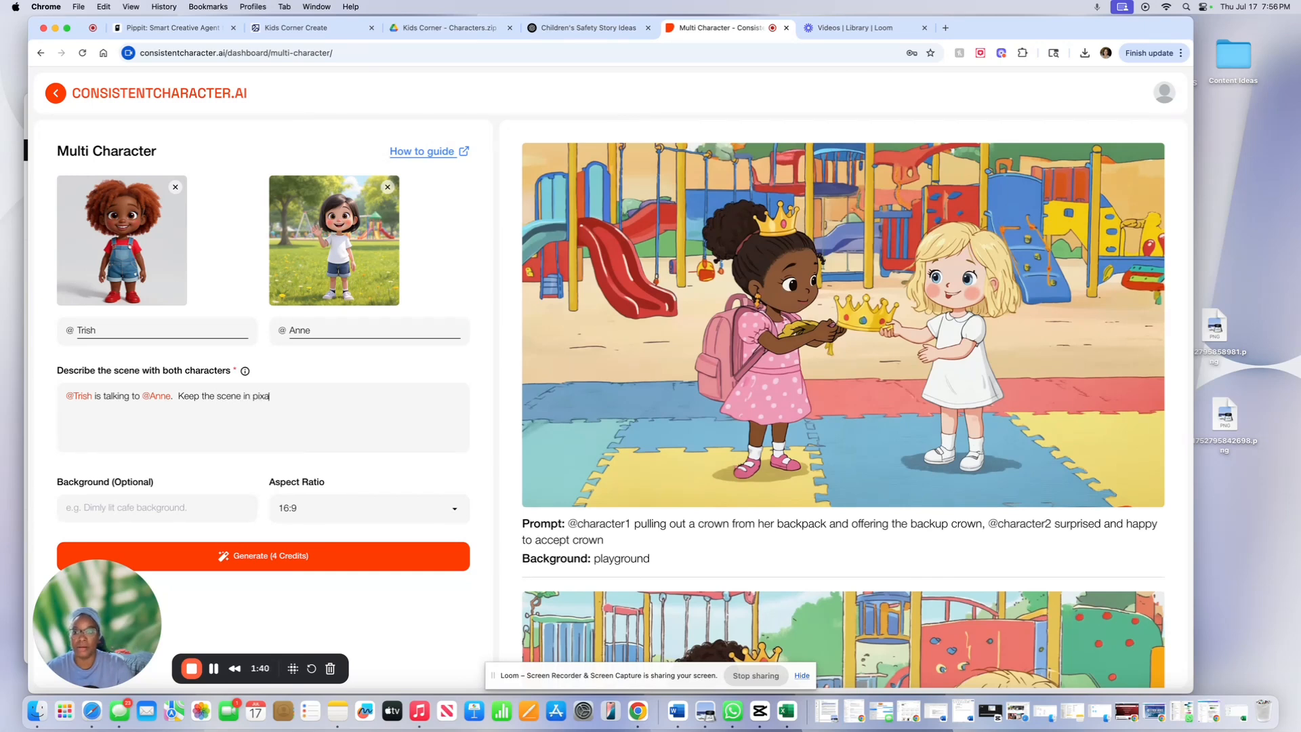
pyautogui.write('r anima')
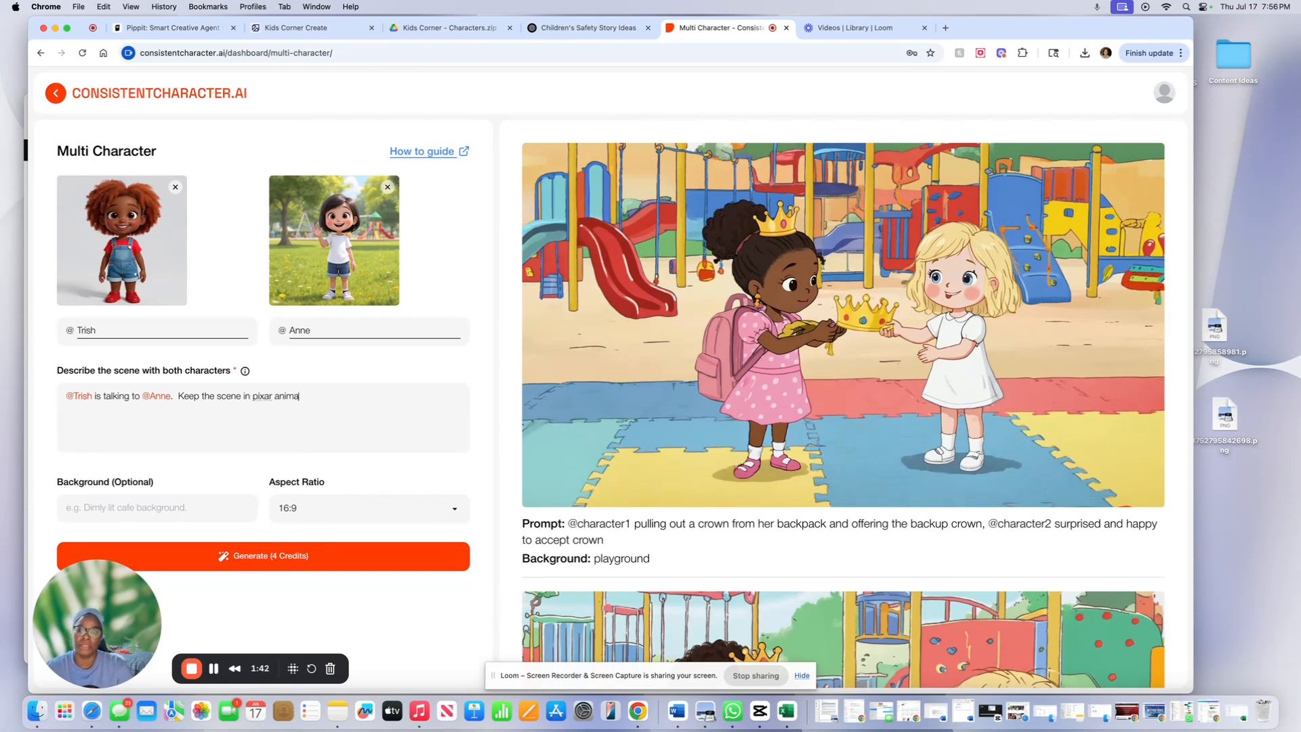
pyautogui.write('tion style')
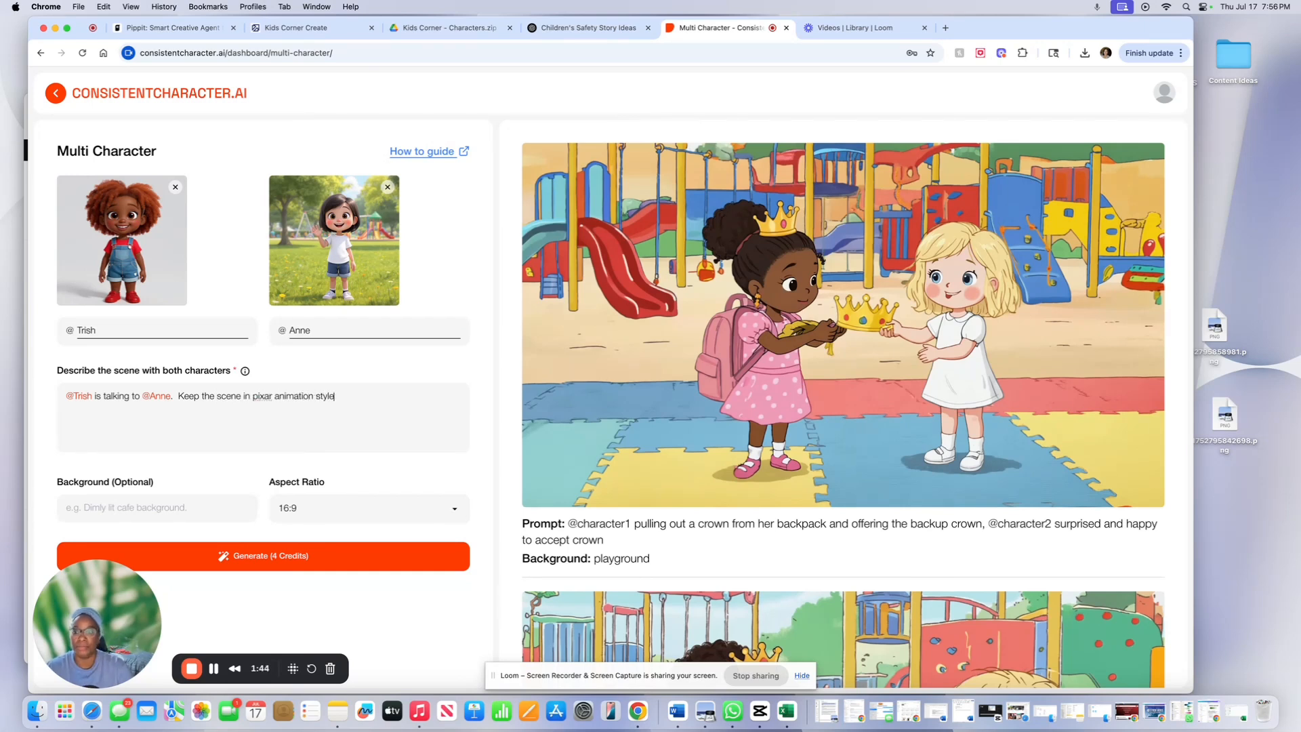
# - Set the background to "in front of the Chicago Bean" and generate the two-character image
pyautogui.click(99, 503)
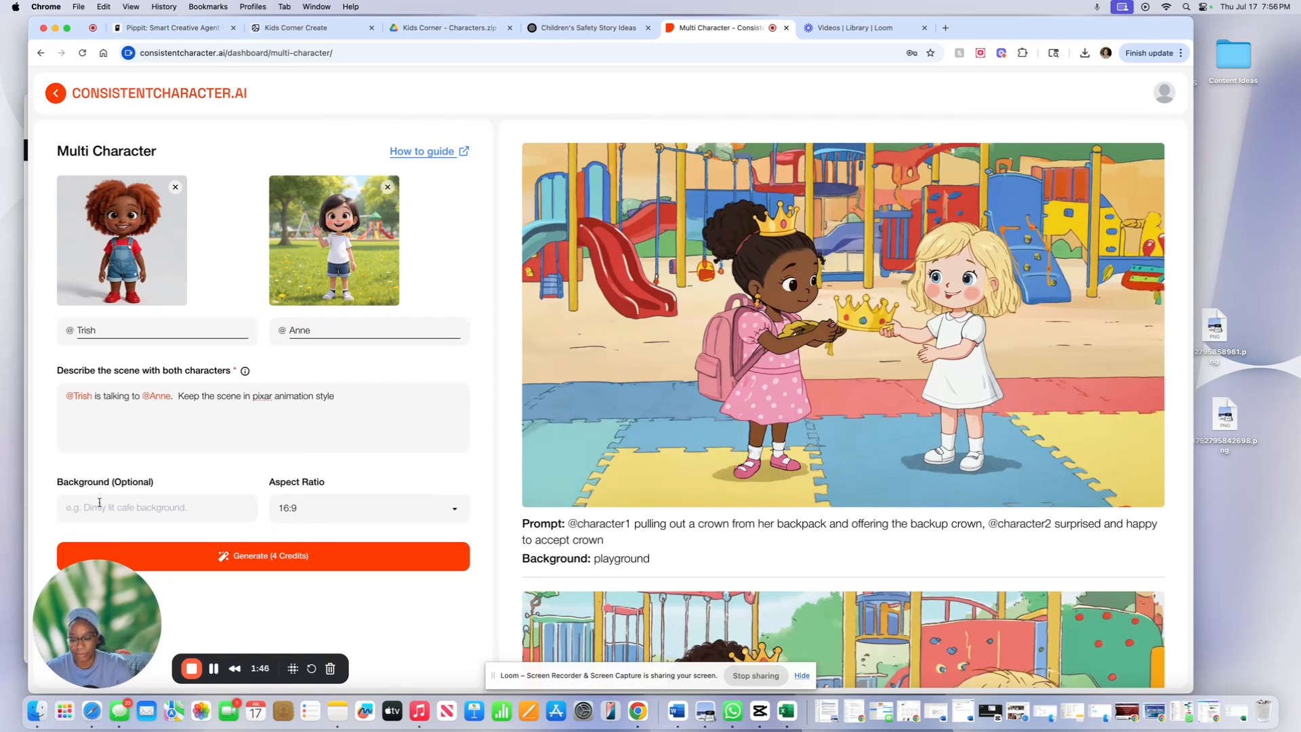
pyautogui.write('in fron')
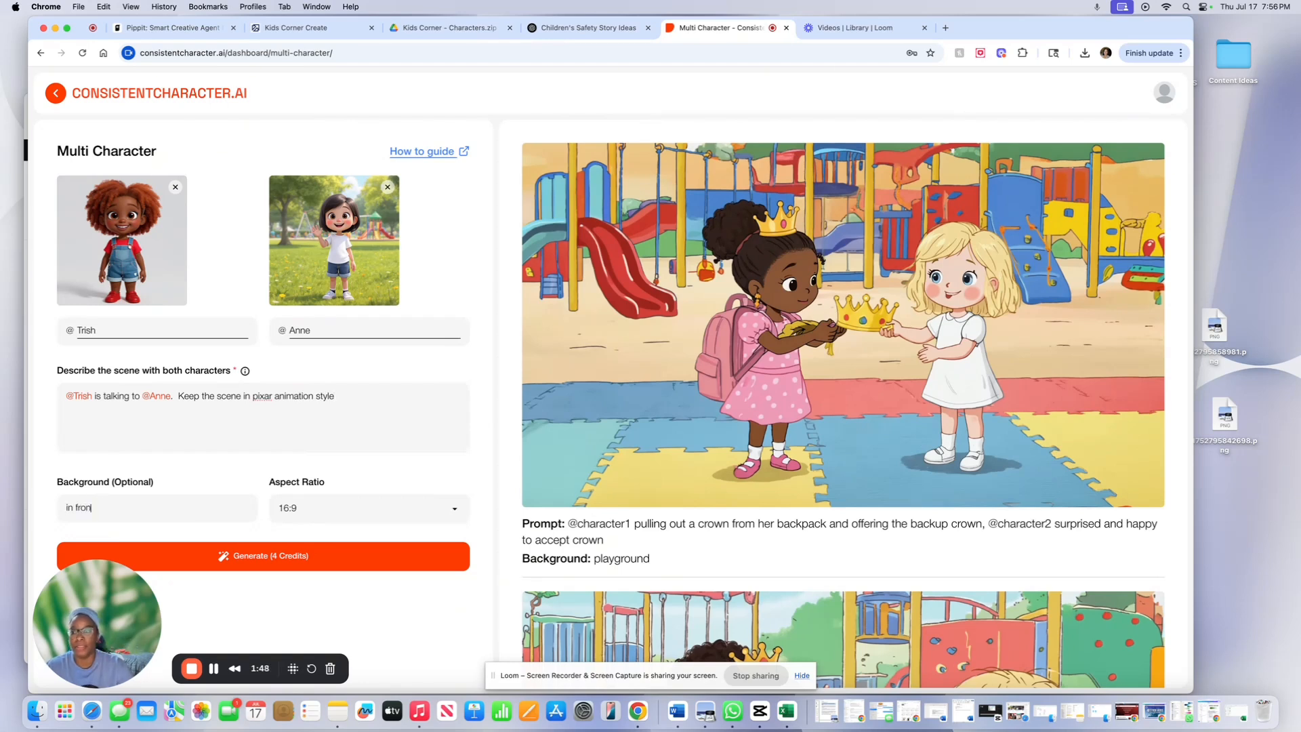
pyautogui.write('t of the')
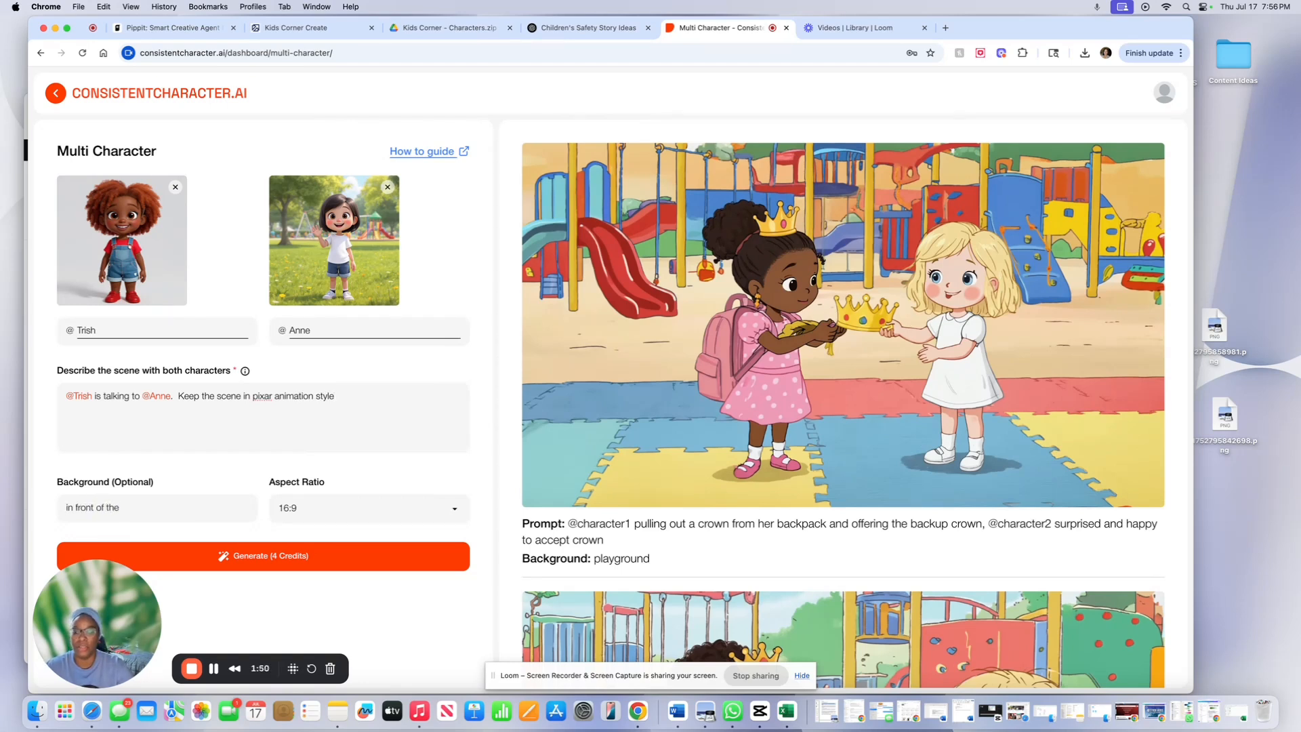
pyautogui.write(' Chican')
pyautogui.press('BackSpace')
pyautogui.press('BackSpace')
pyautogui.write('go')
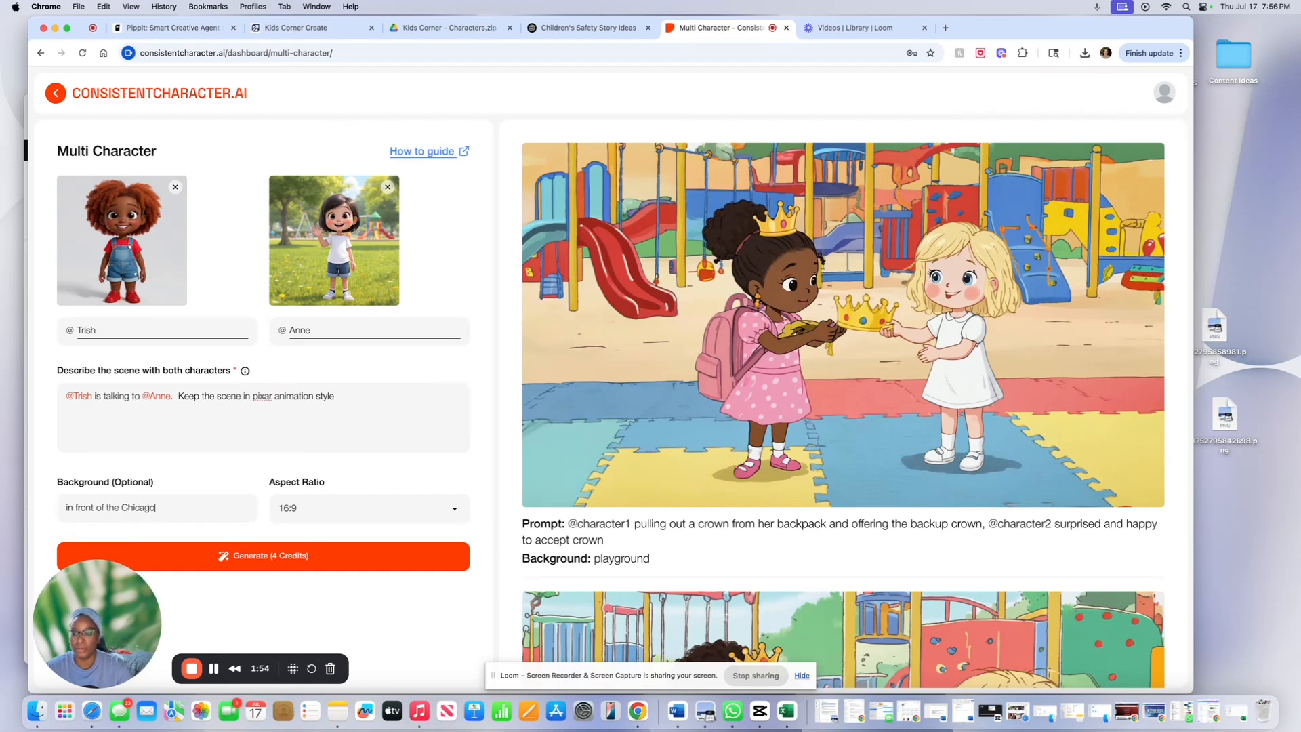
pyautogui.write(' Bean')
pyautogui.click(154, 555)
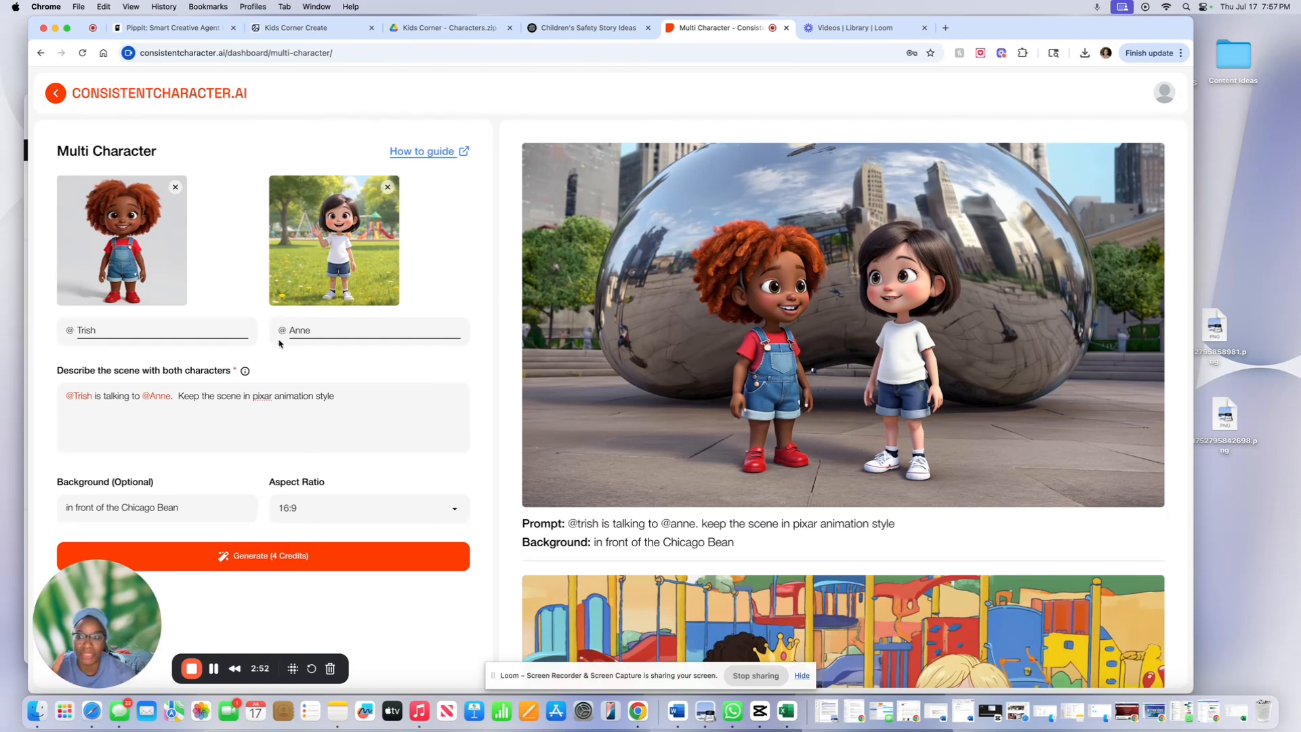
# - Change the background text to "in front of Pisa"
pyautogui.scroll(-1, 386, 319)
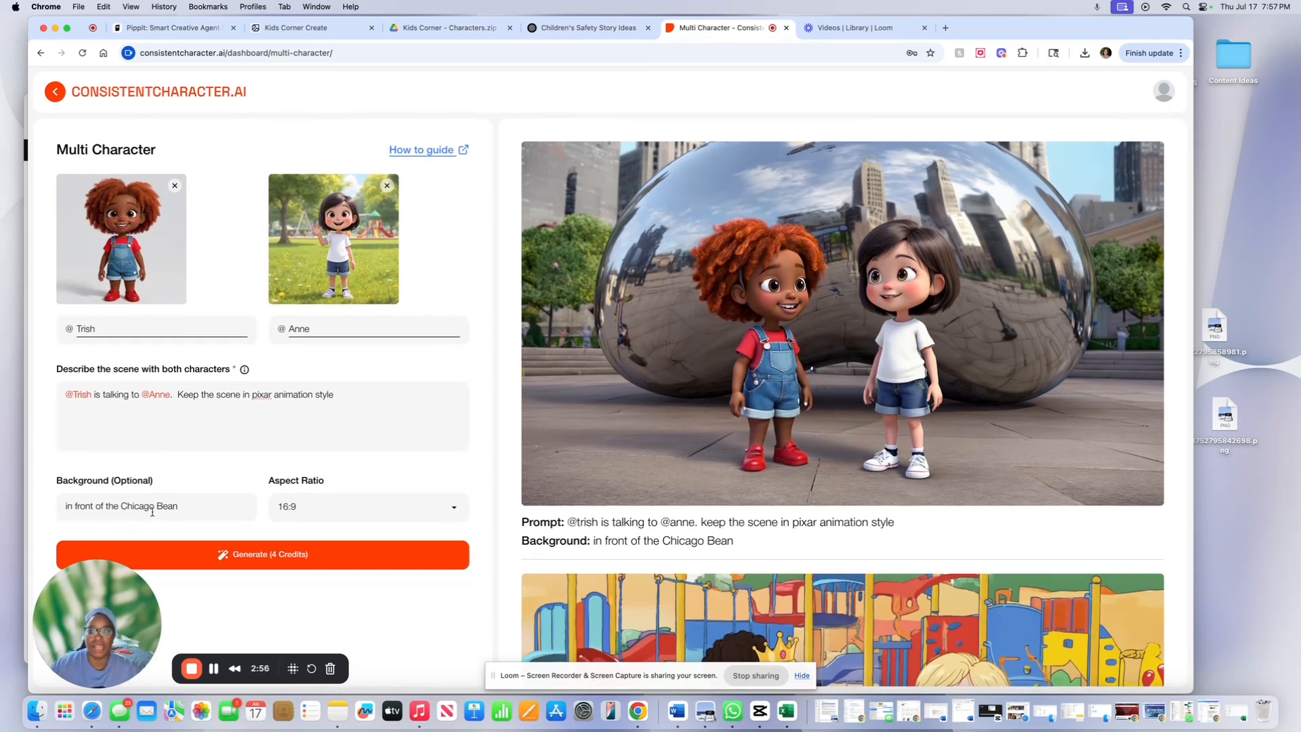
pyautogui.moveTo(178, 508); pyautogui.dragTo(122, 508)
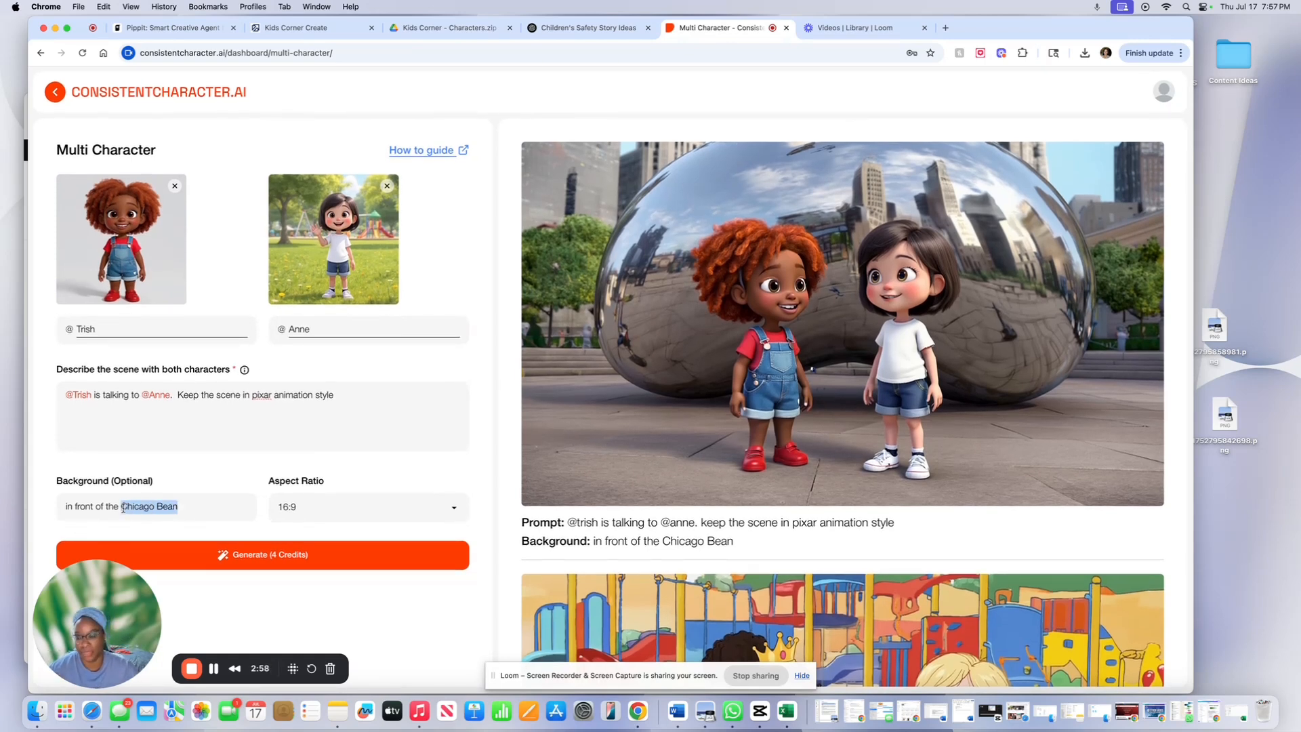
pyautogui.write('k')
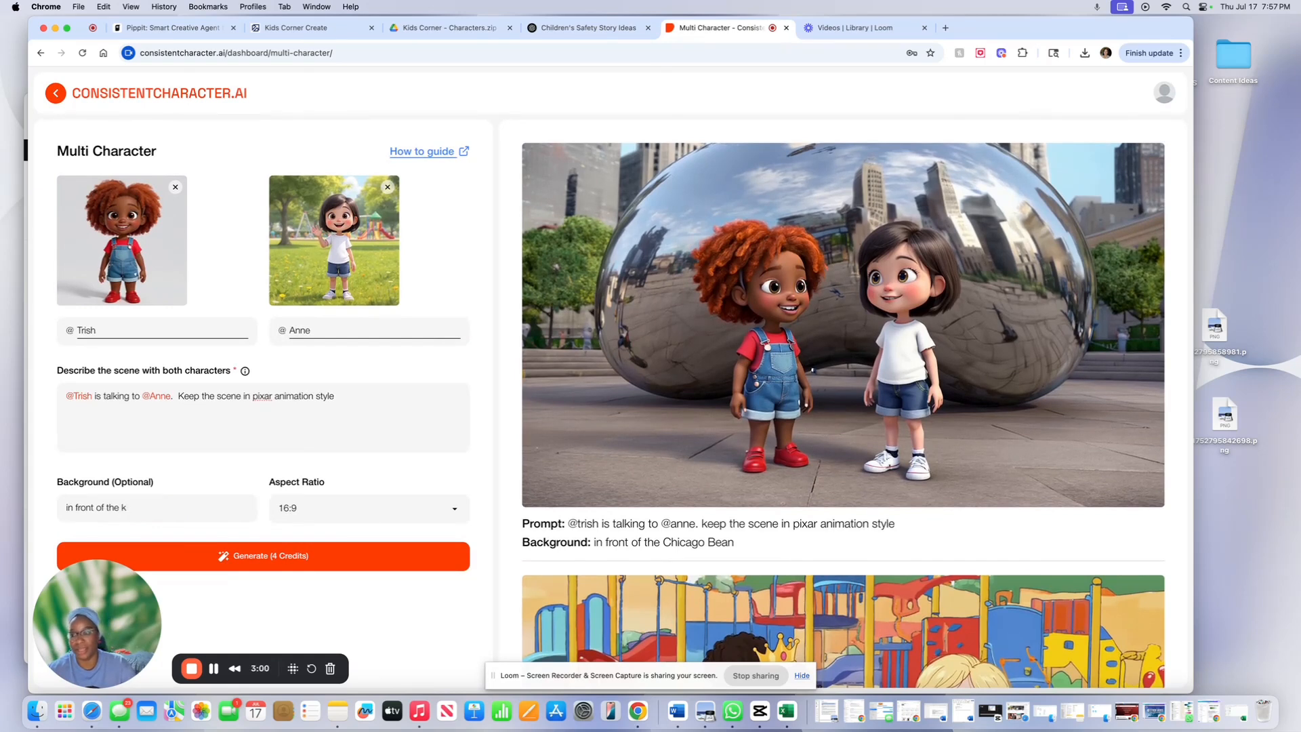
pyautogui.press('BackSpace')
pyautogui.press('BackSpace')
pyautogui.write('Pisa')
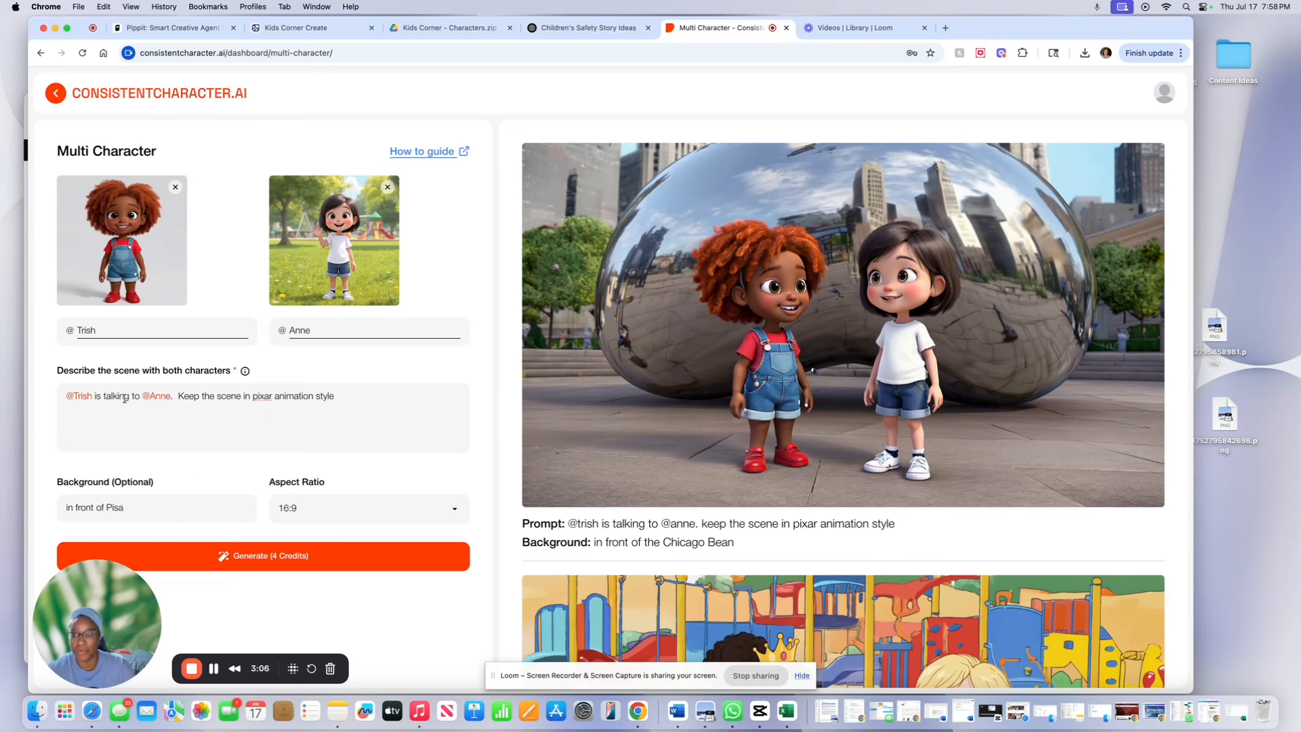
# - Replace "is talking to" in the scene description with "is kicking a soccer ball to"
pyautogui.moveTo(140, 397); pyautogui.dragTo(96, 398)
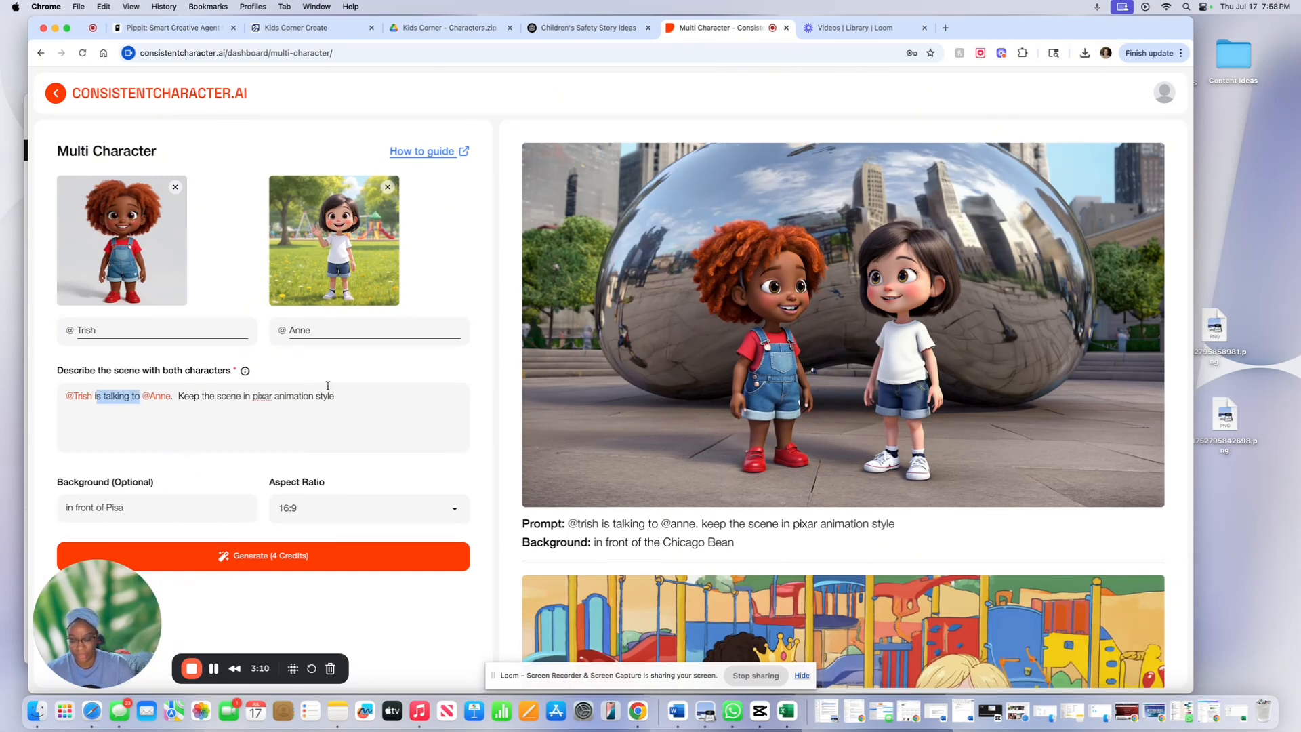
pyautogui.write('is kick')
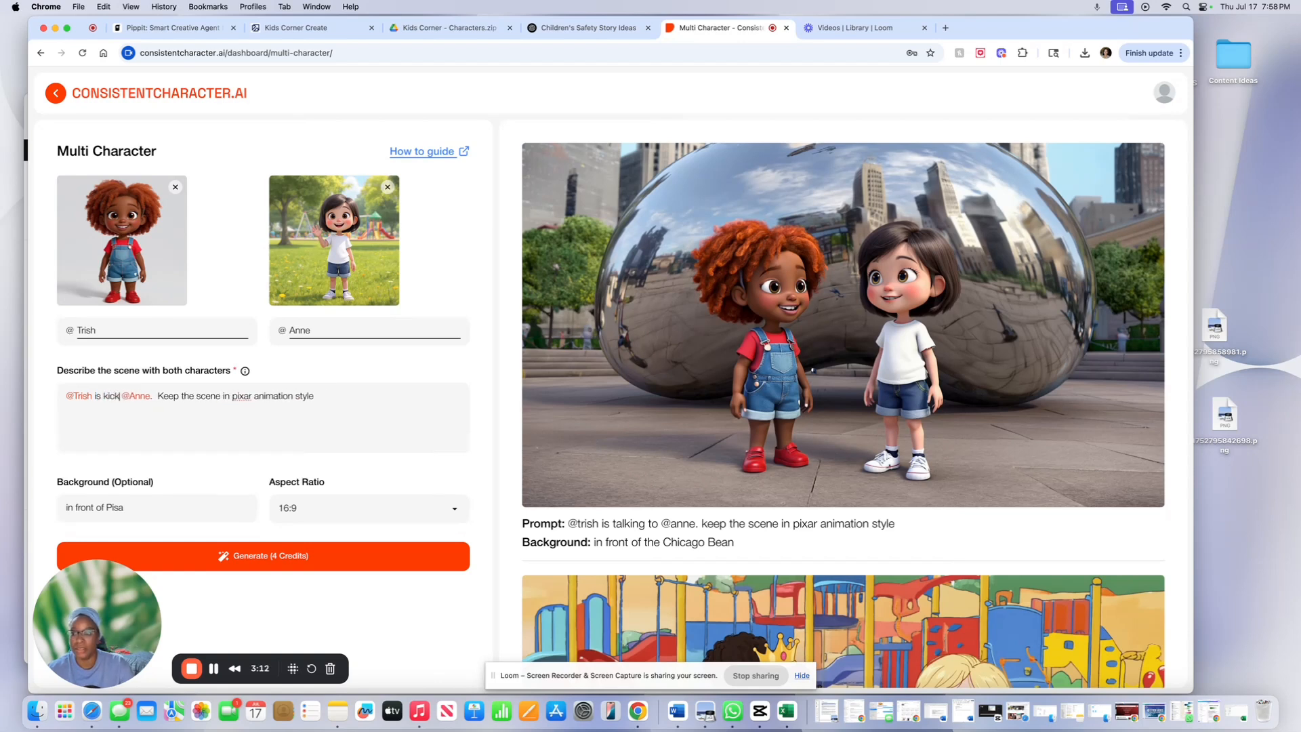
pyautogui.write('ing a socc')
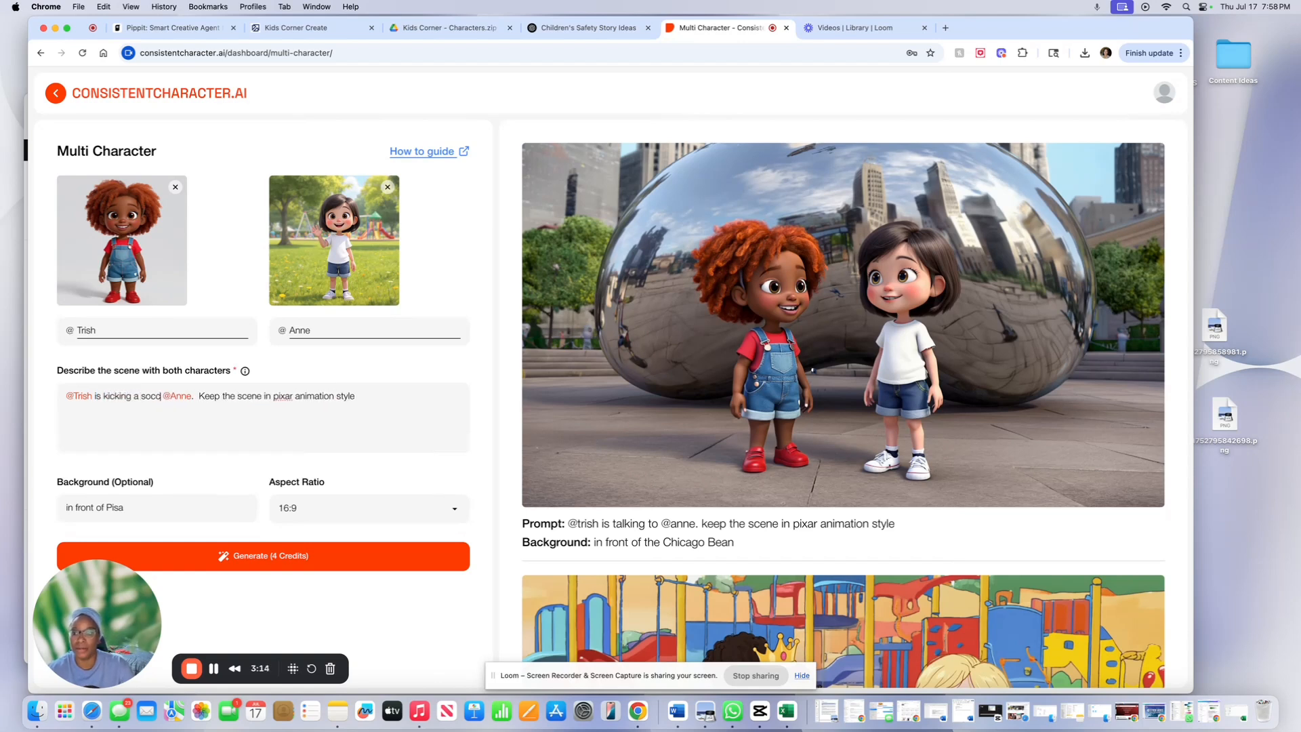
pyautogui.write('er ball to')
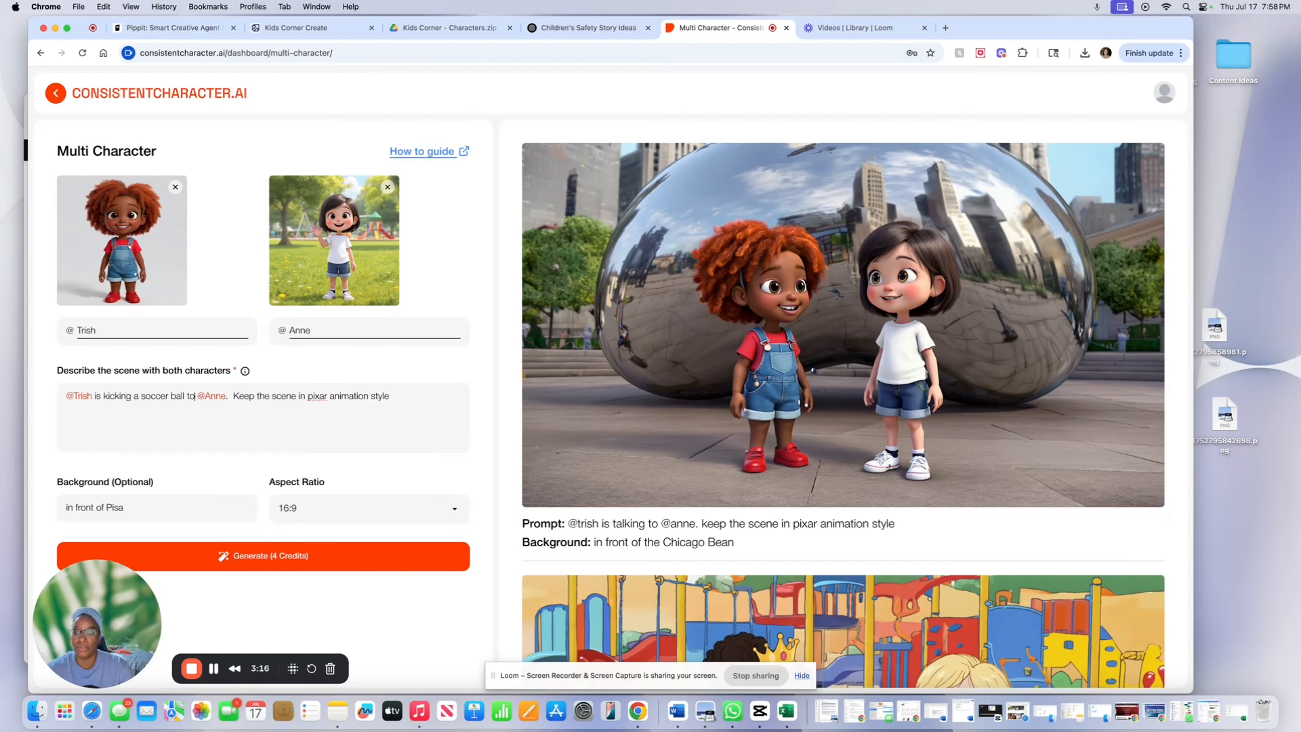
# - Generate the two-character soccer scene in front of Pisa
pyautogui.click(271, 557)
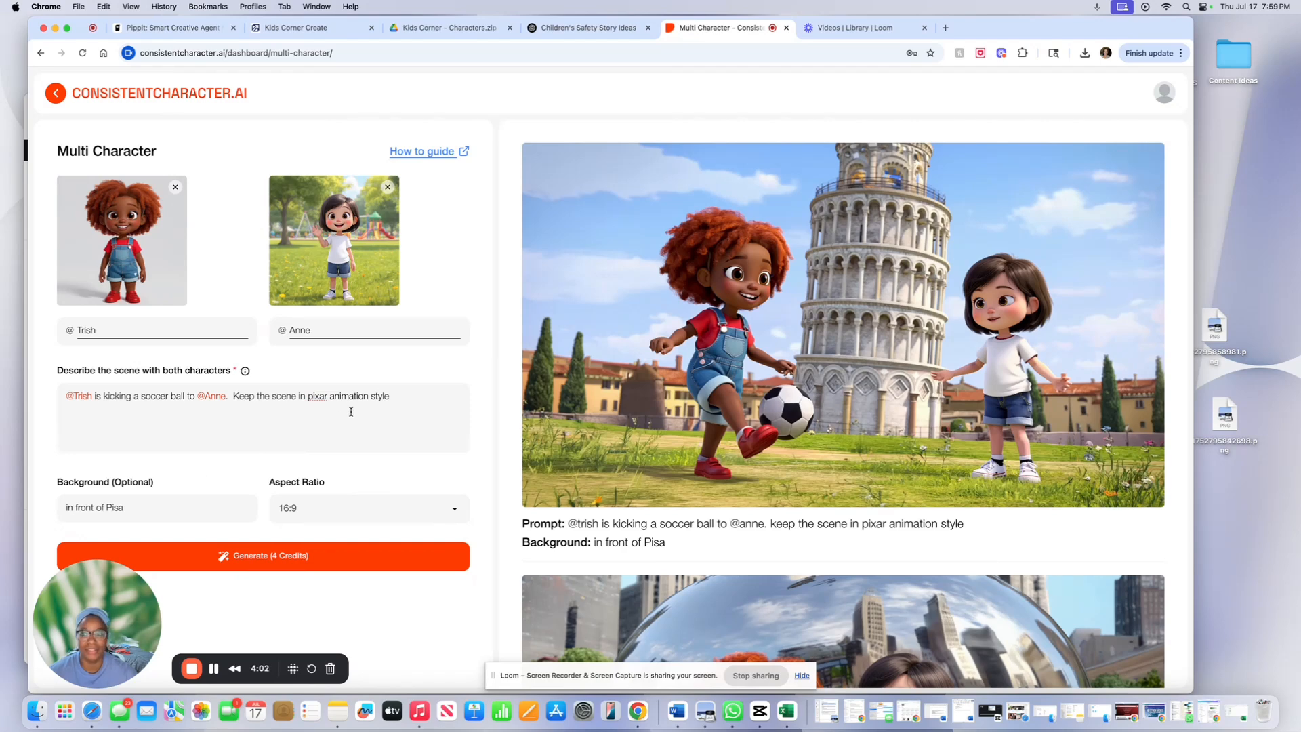
# - Change the background text to "in front of Eiffel tower", correcting the landmark's spelling
pyautogui.doubleClick(157, 510)
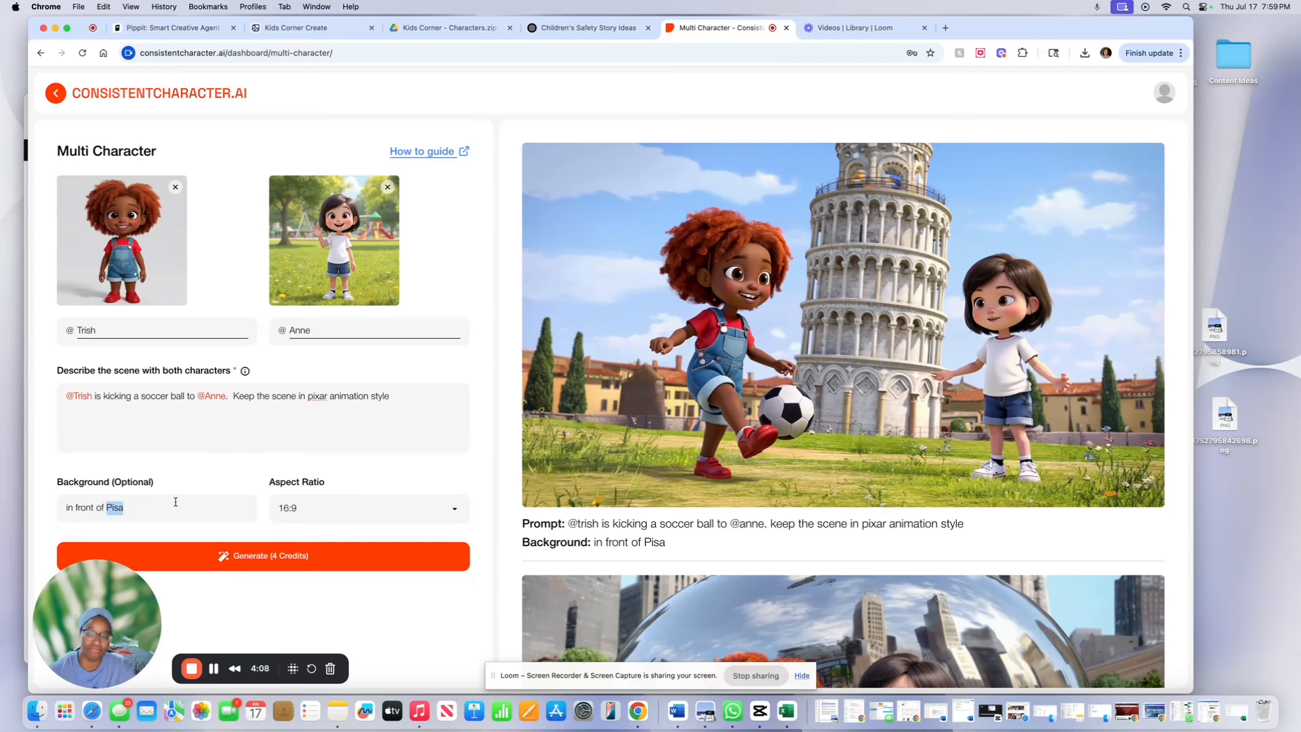
pyautogui.write('effu')
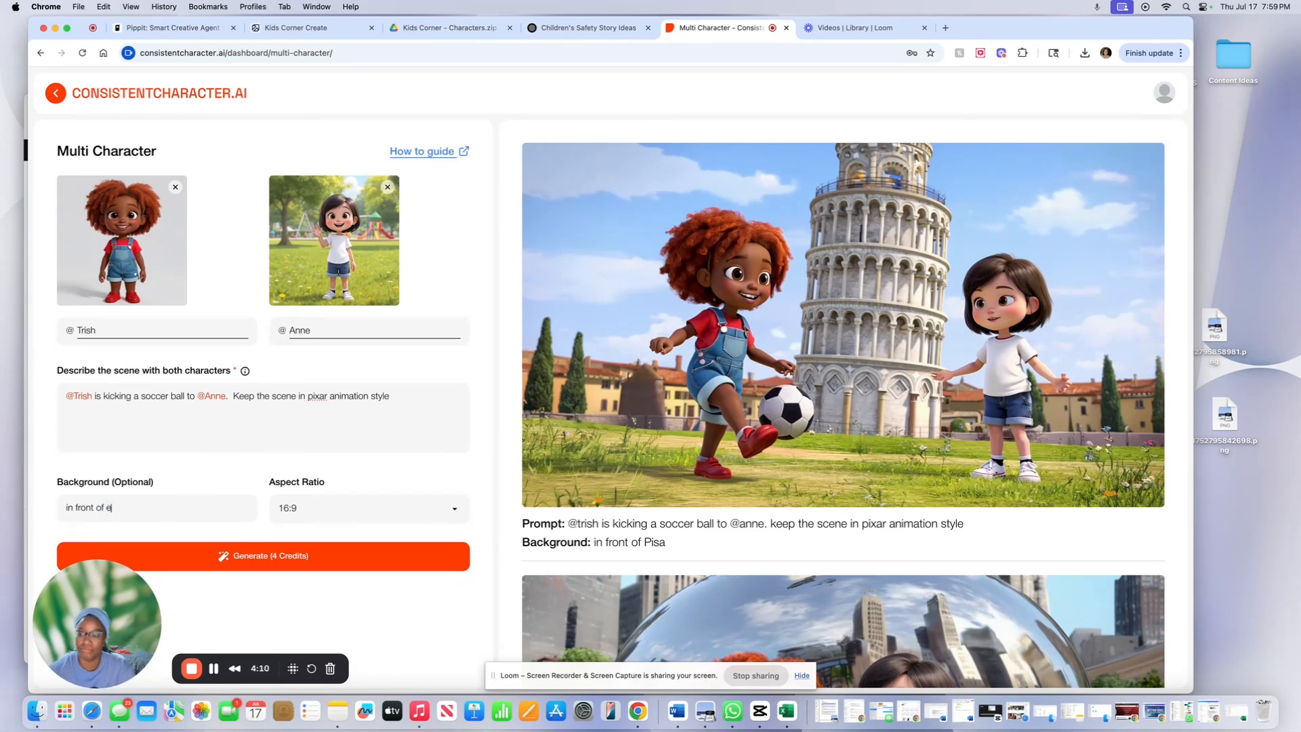
pyautogui.press('BackSpace')
pyautogui.press('BackSpace')
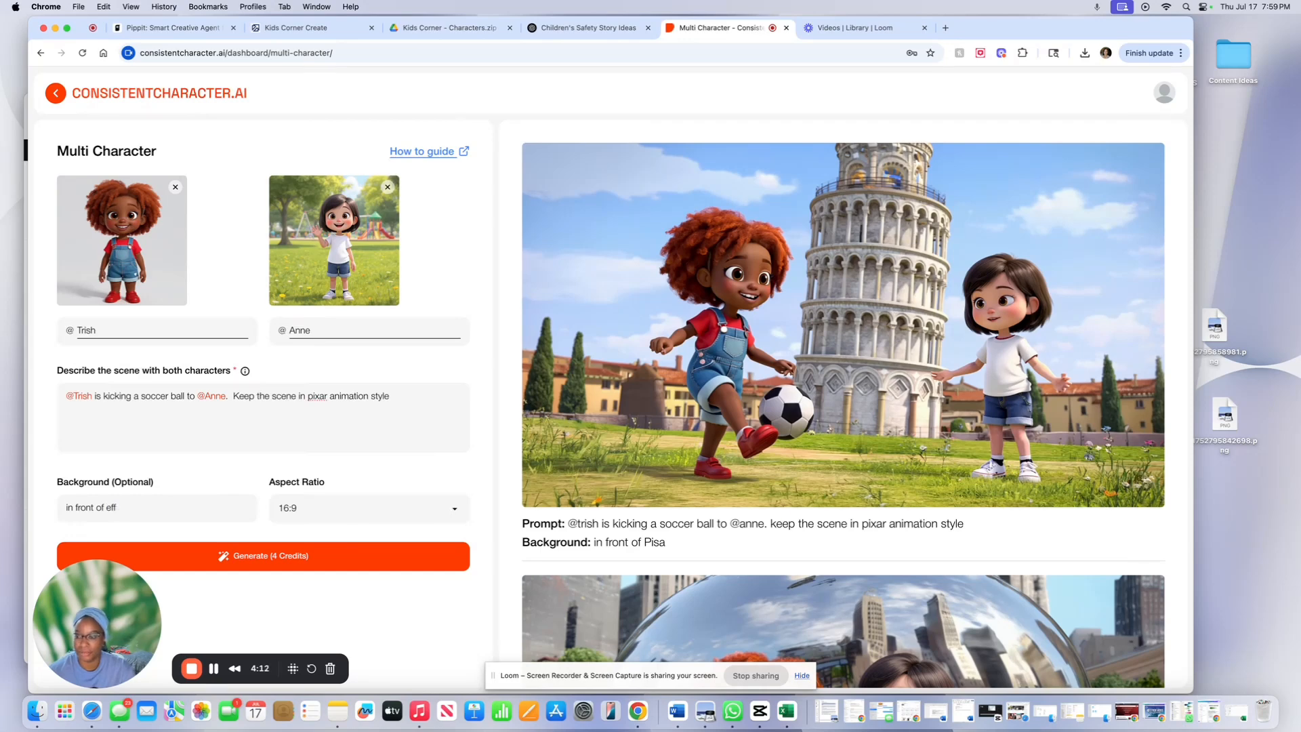
pyautogui.write('iel')
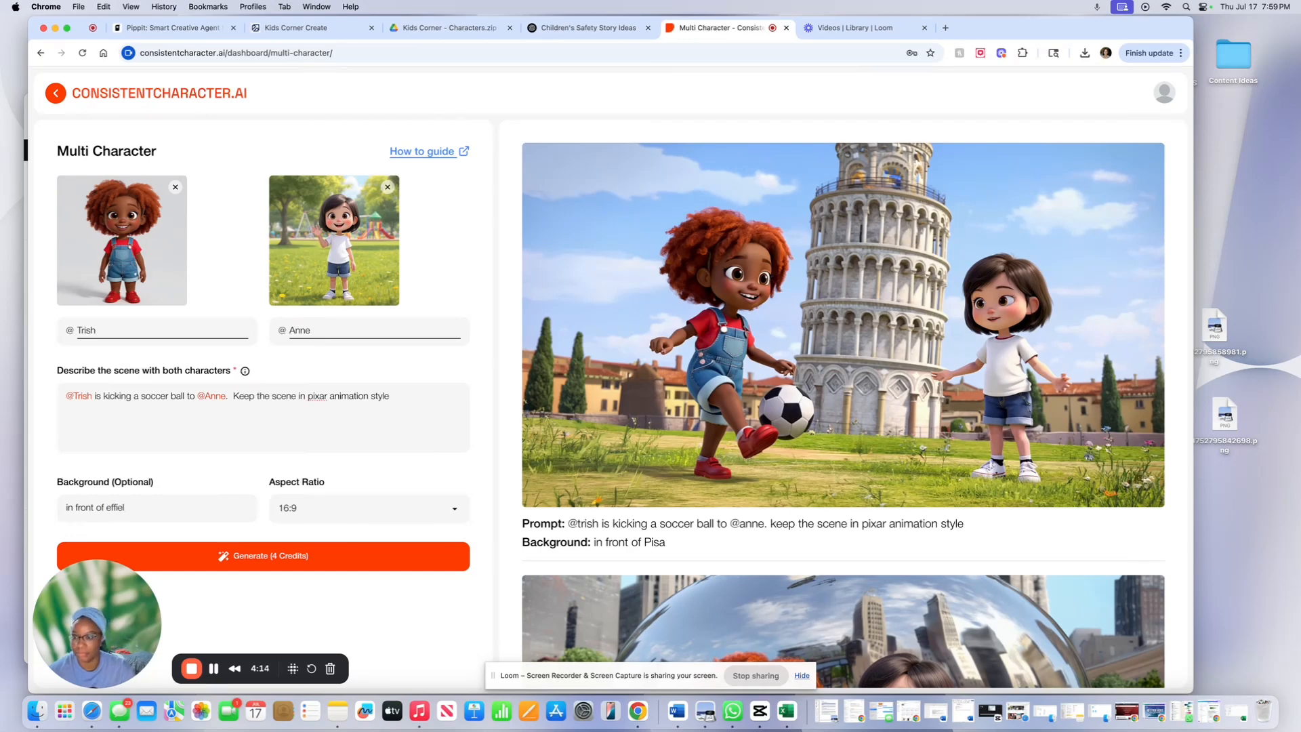
pyautogui.write(' tower')
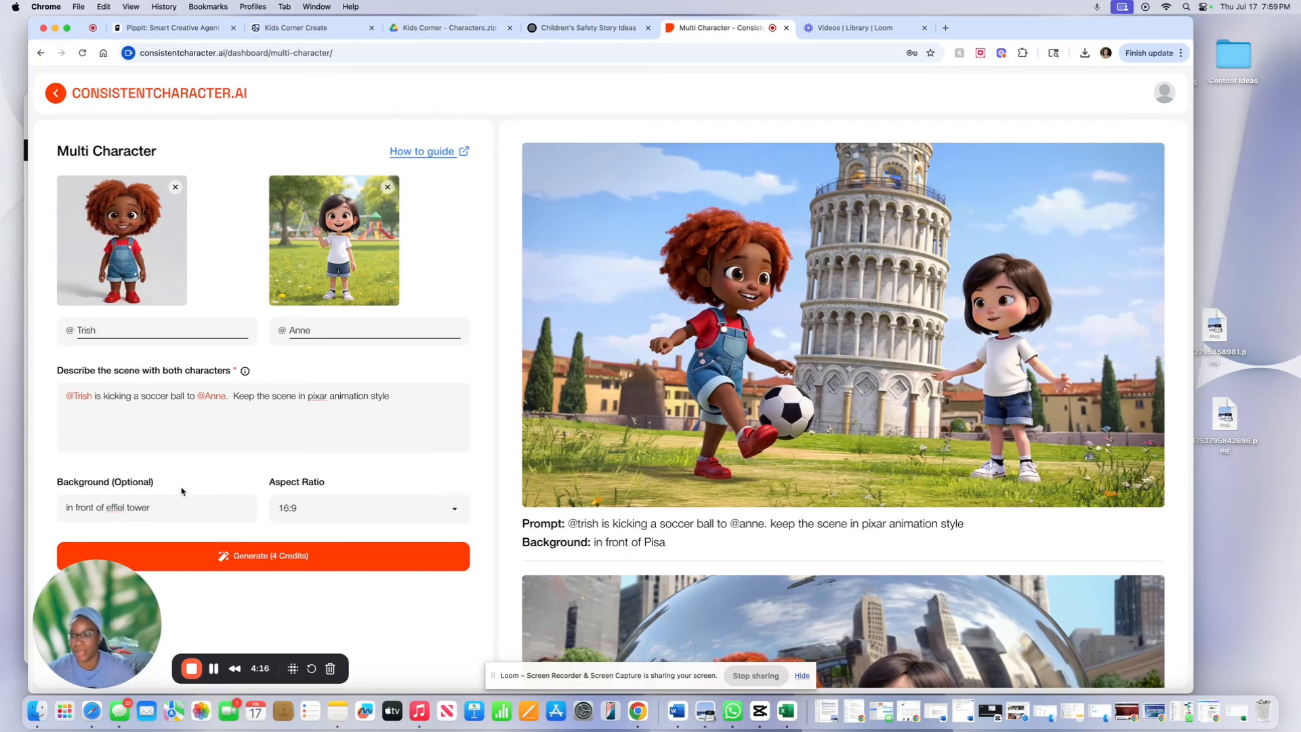
pyautogui.rightClick(143, 506)
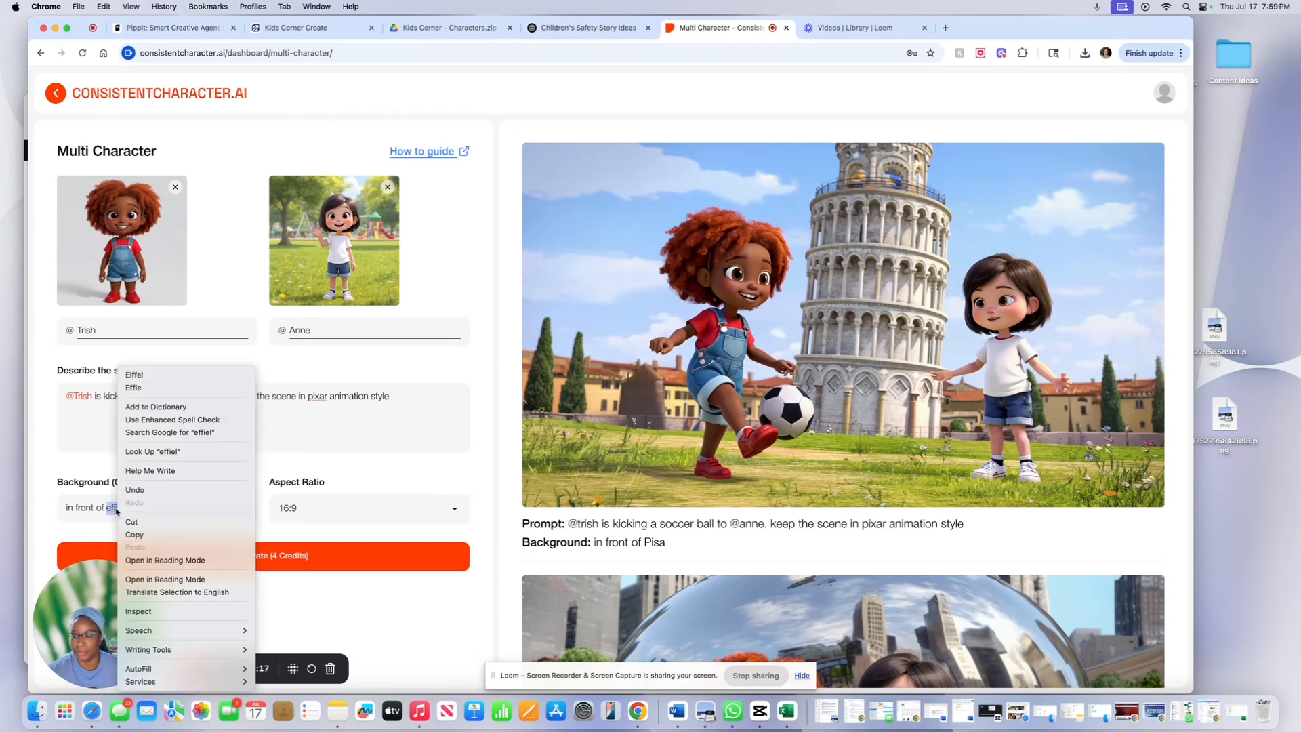
pyautogui.click(152, 375)
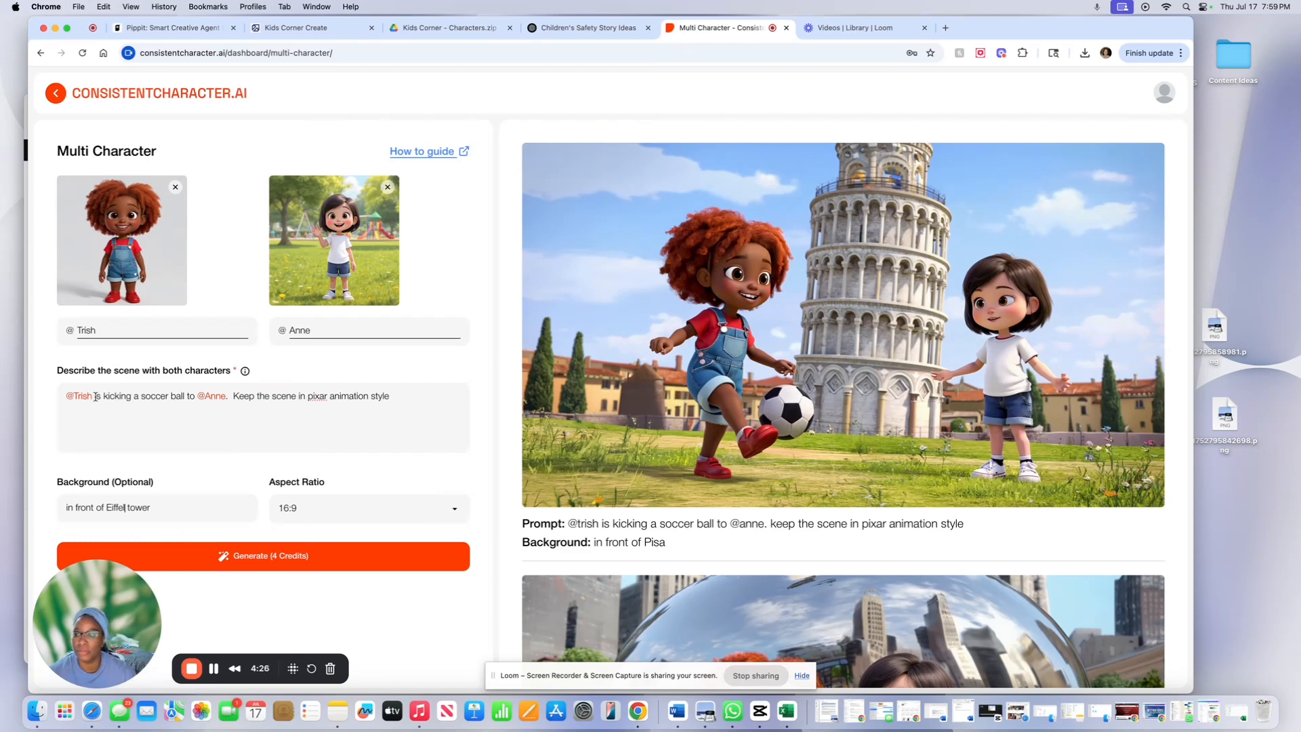
# - Replace "is kicking a soccer ball to" between the two character tags in the scene description with "and"
pyautogui.moveTo(95, 397); pyautogui.dragTo(156, 396)
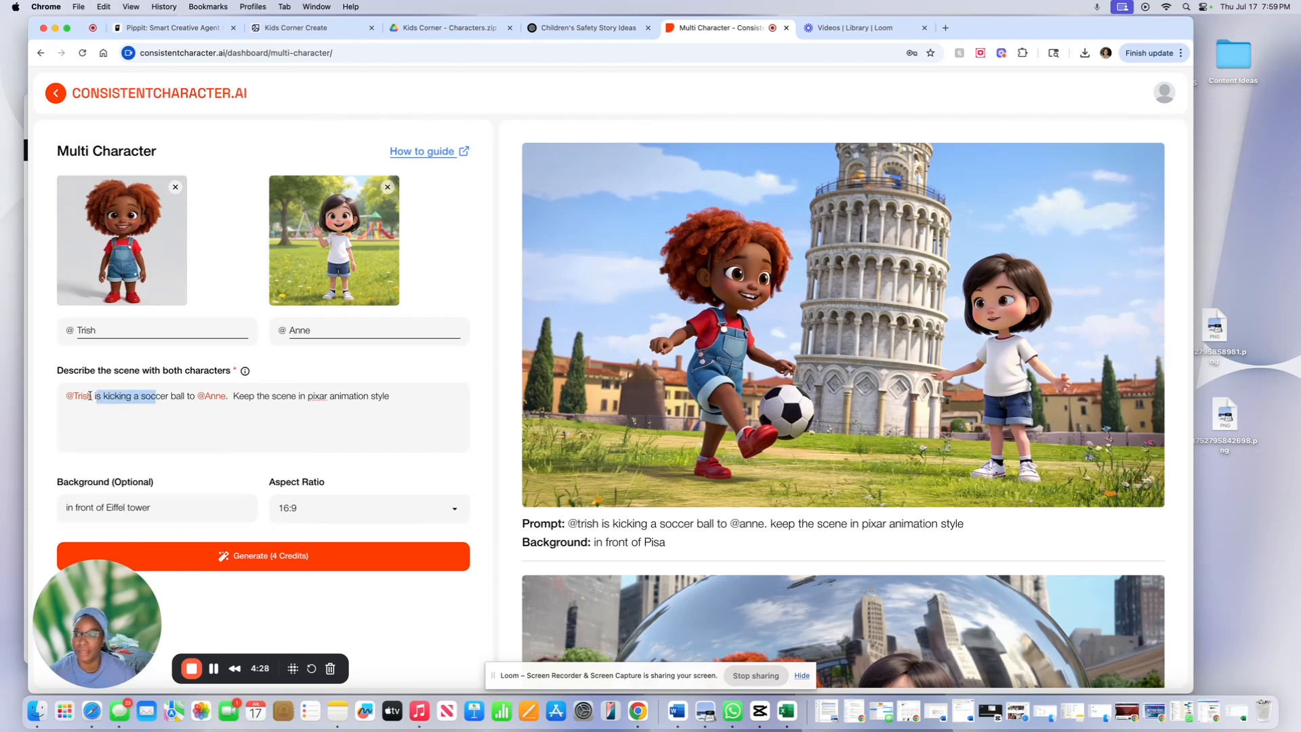
pyautogui.click(97, 396)
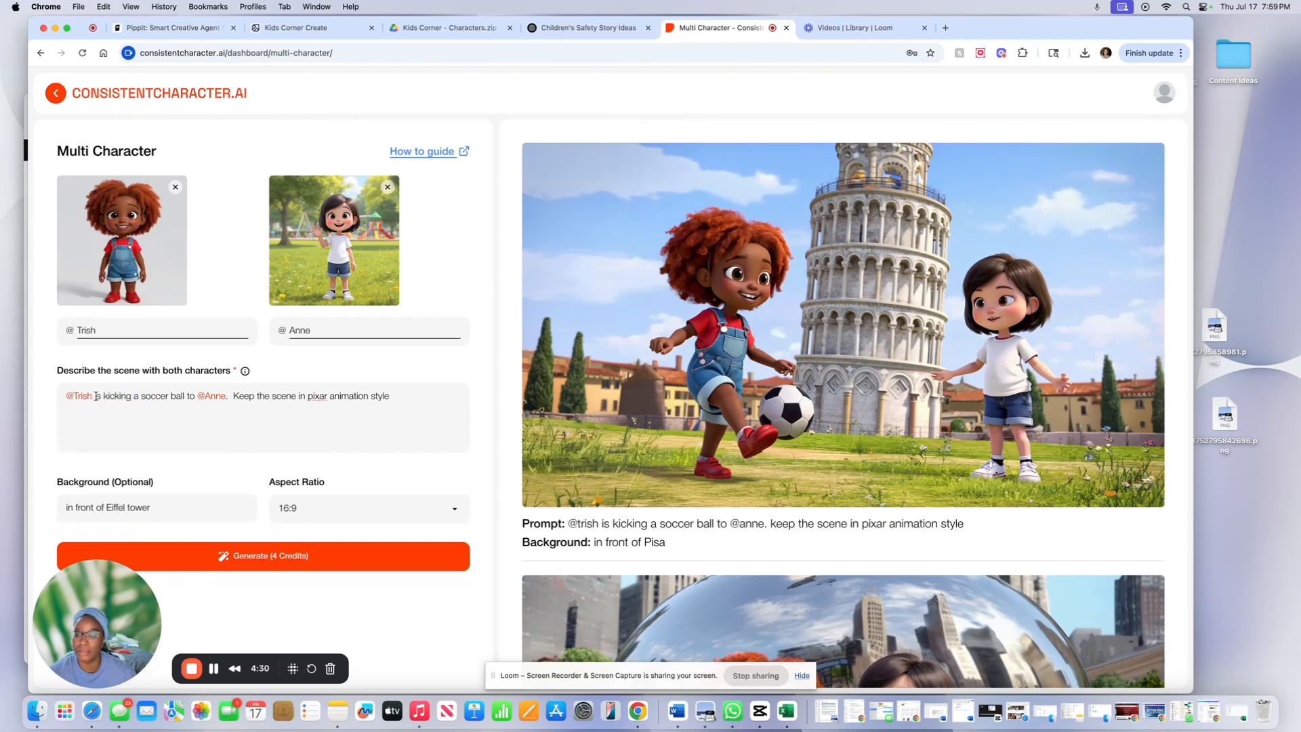
pyautogui.moveTo(96, 396); pyautogui.dragTo(197, 402)
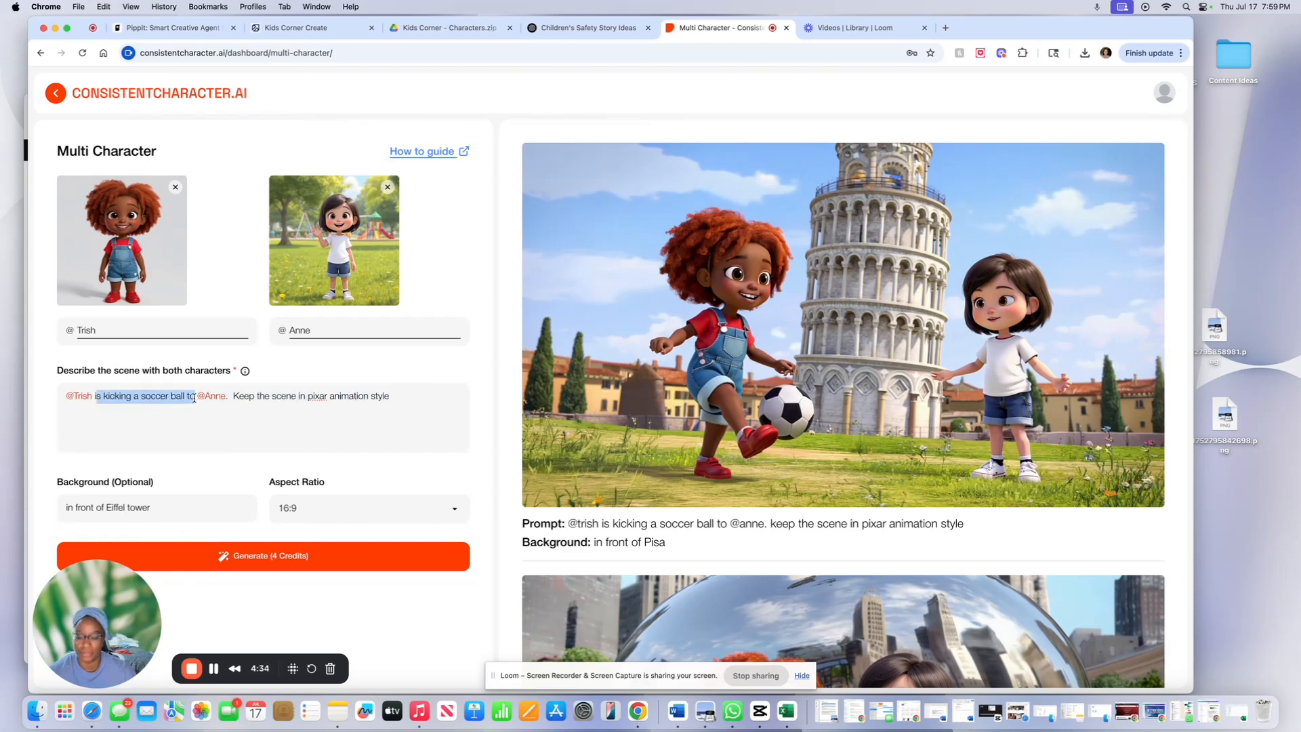
pyautogui.press('BackSpace')
pyautogui.write('and')
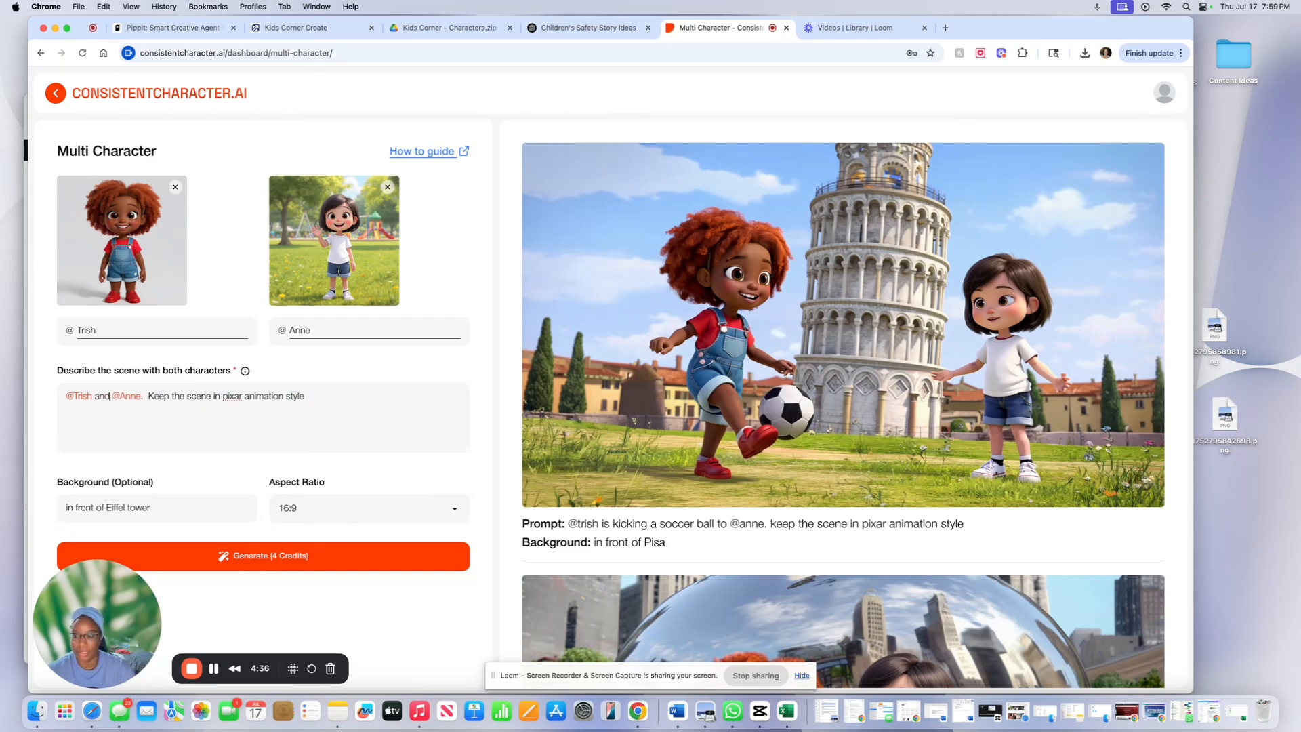
pyautogui.press('BackSpace')
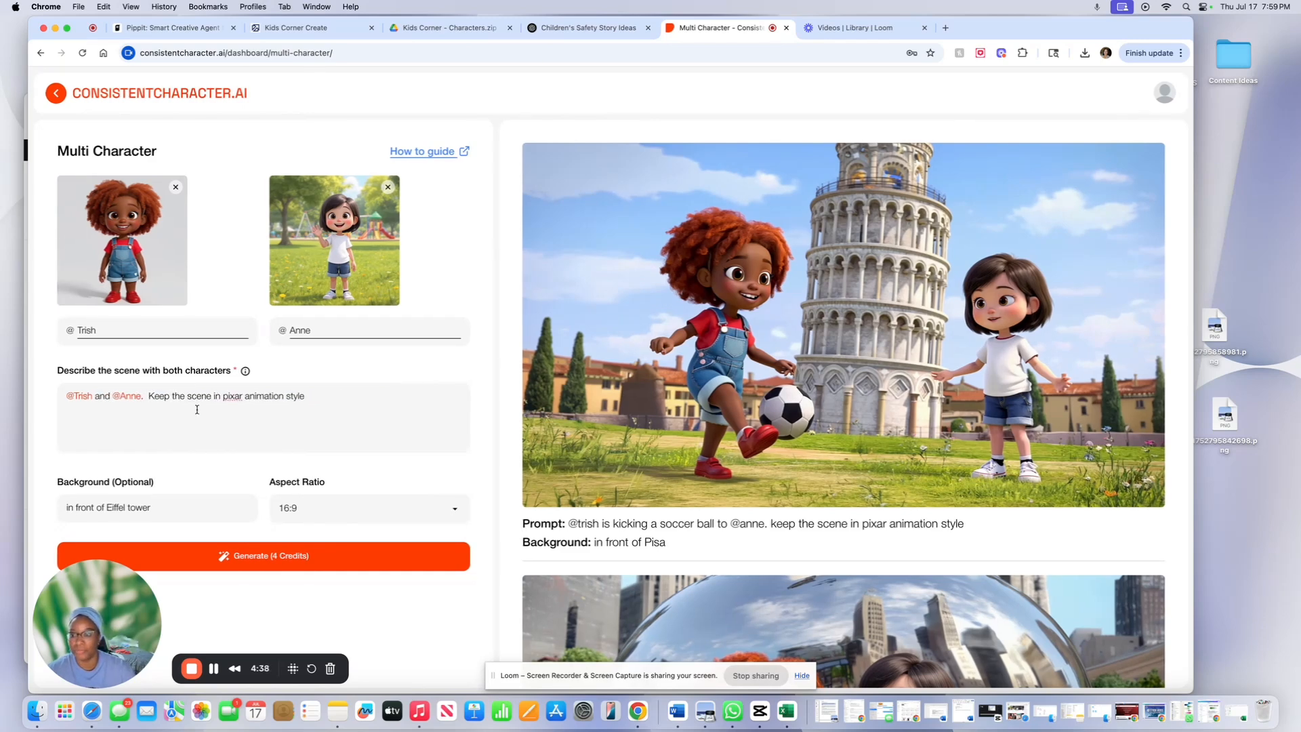
pyautogui.click(140, 397)
pyautogui.write('are e')
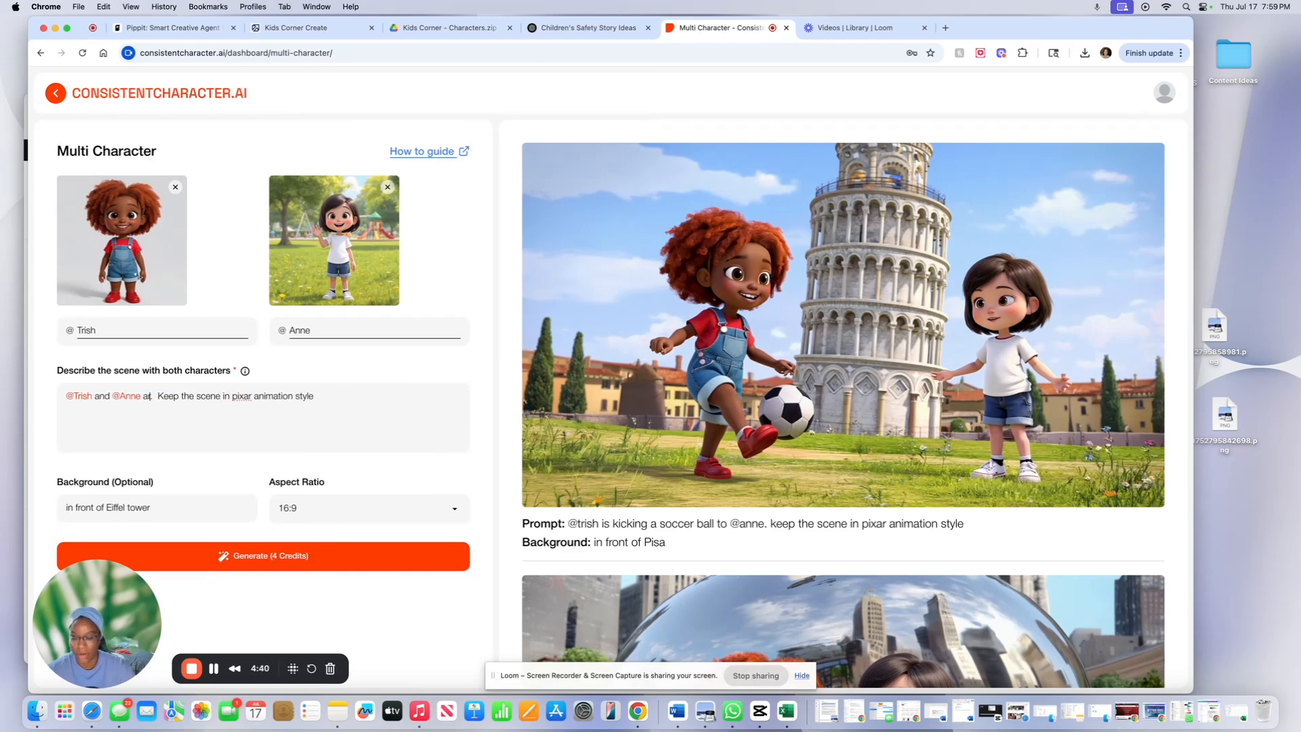
pyautogui.write('atin')
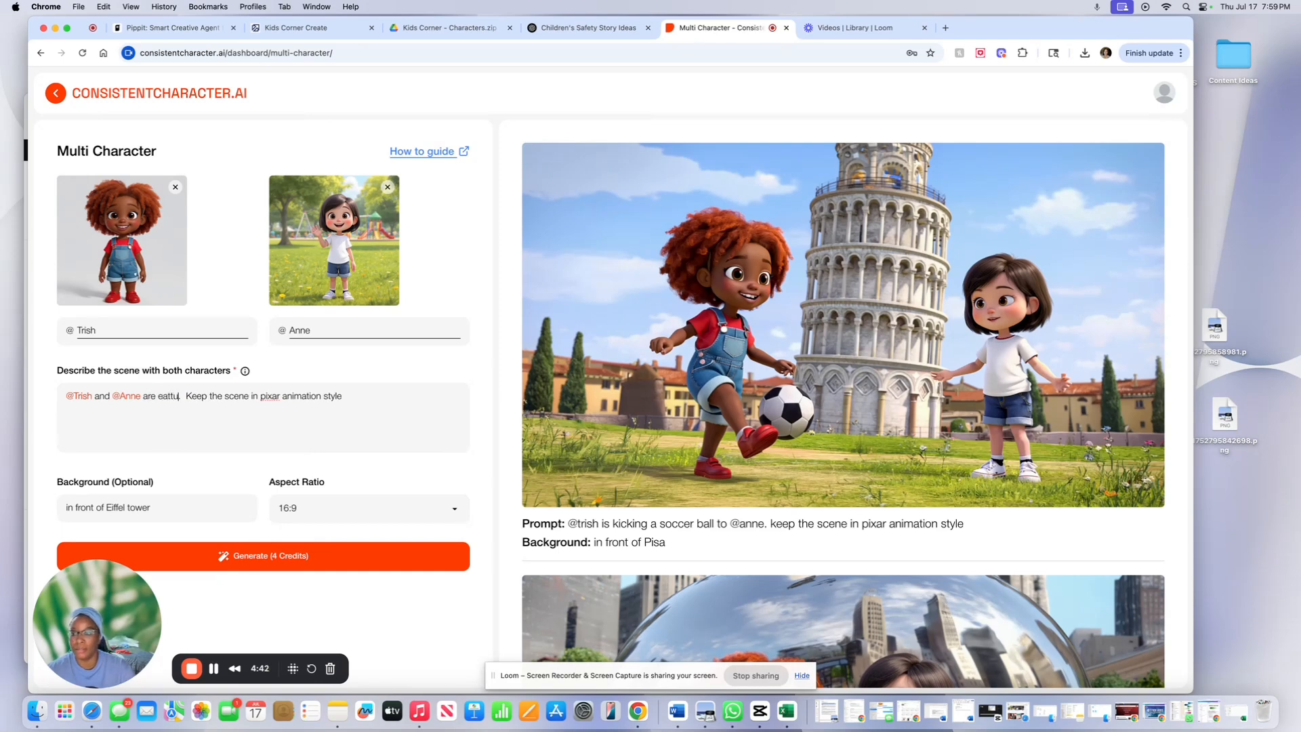
pyautogui.write('g a coiss')
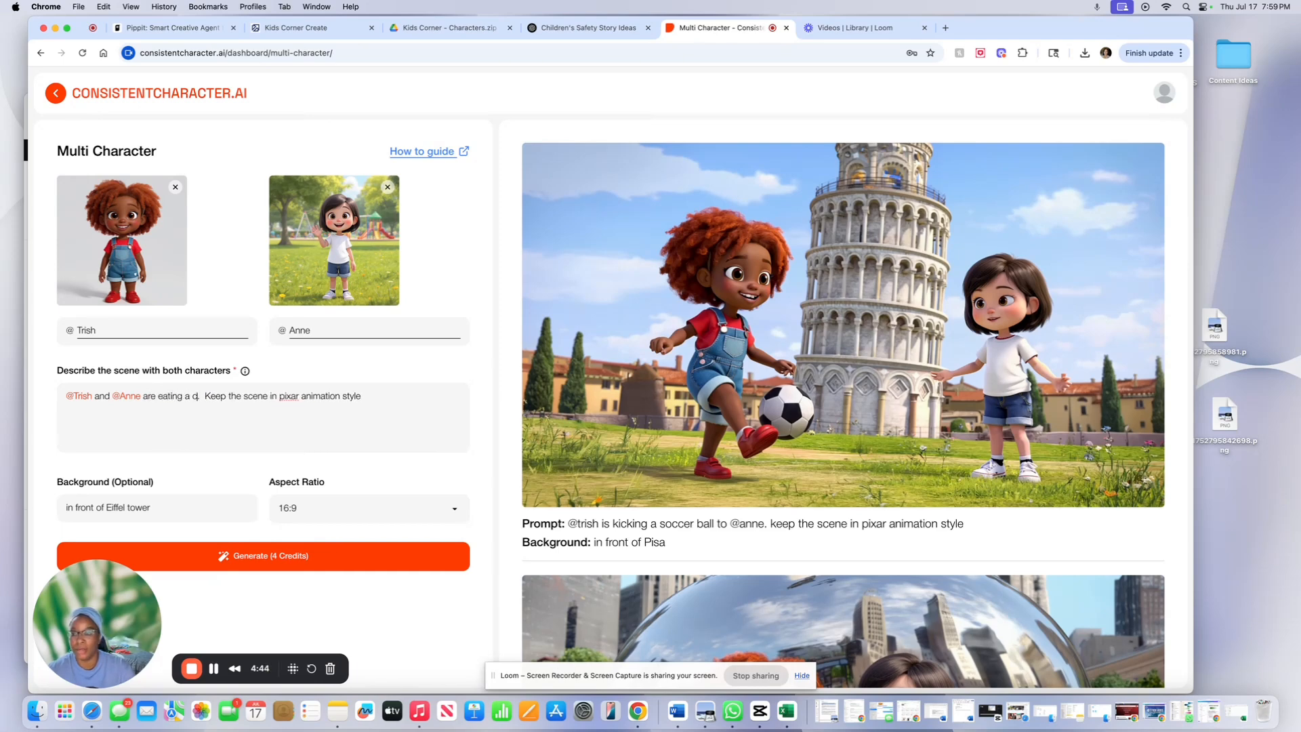
pyautogui.write('ant')
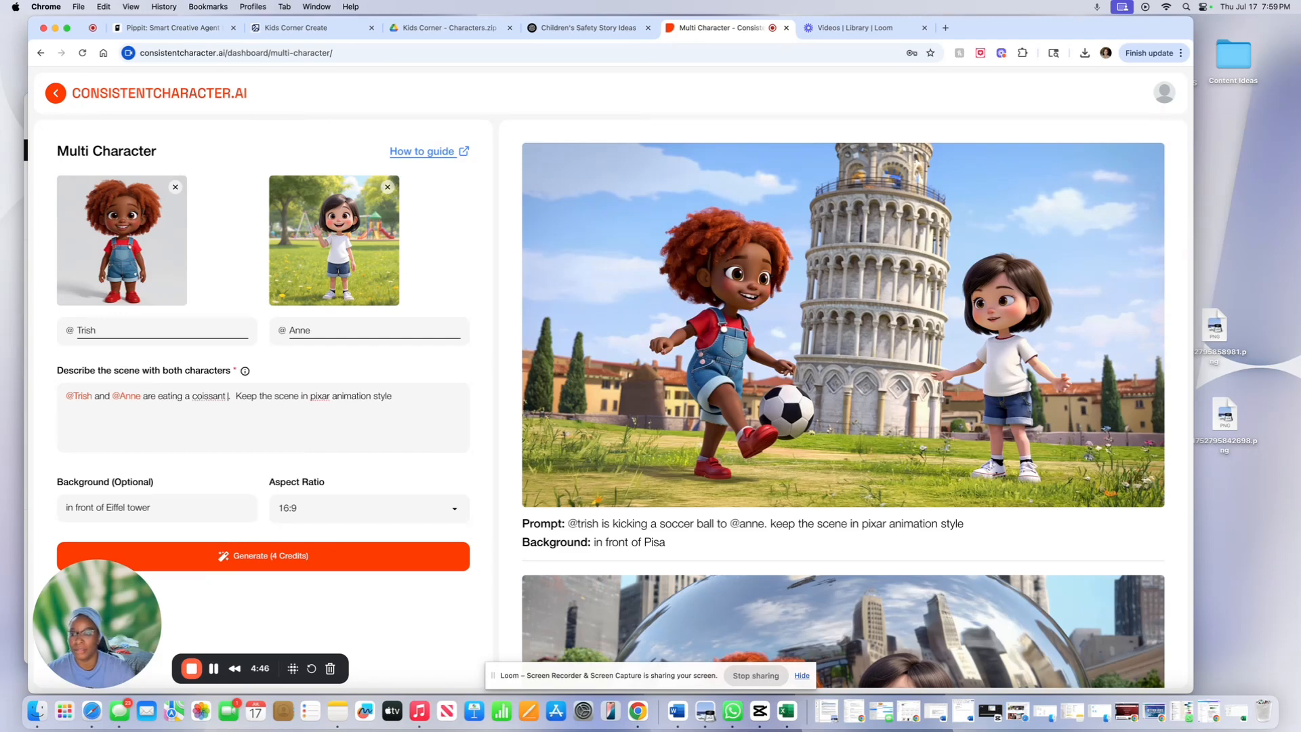
pyautogui.rightClick(195, 399)
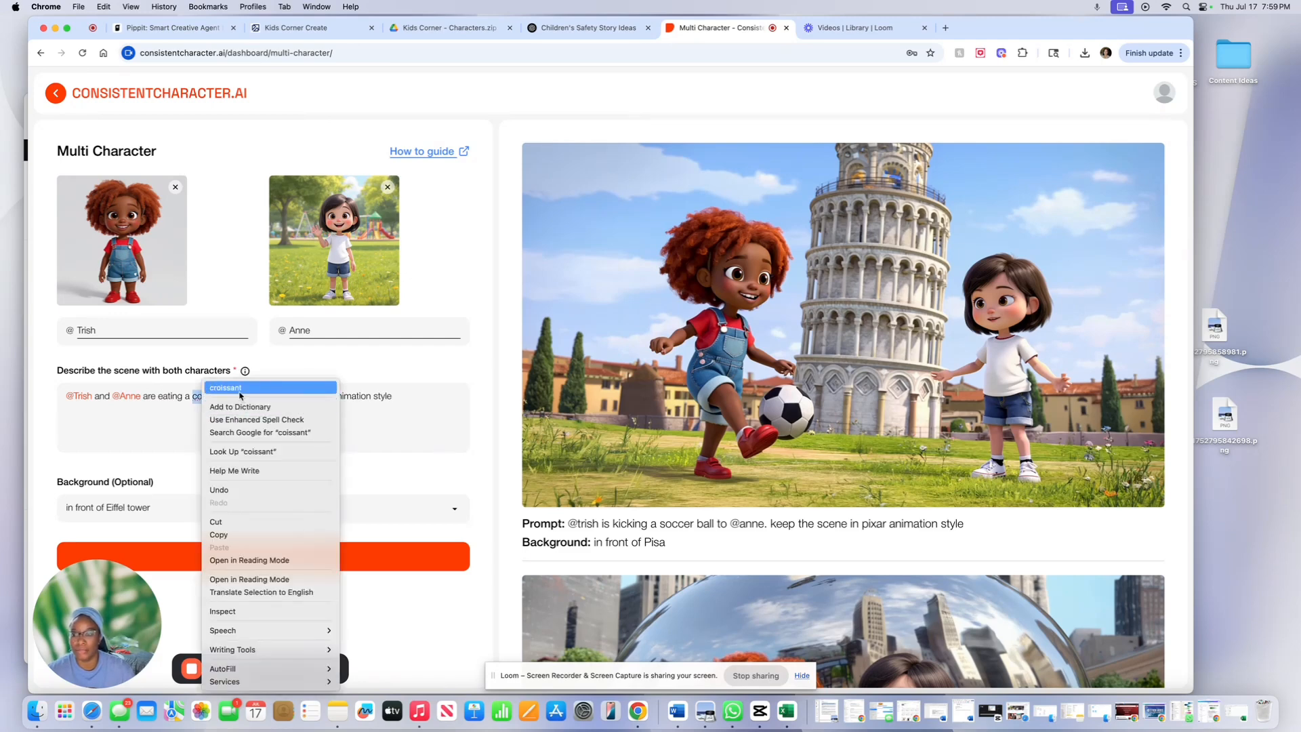
pyautogui.click(239, 391)
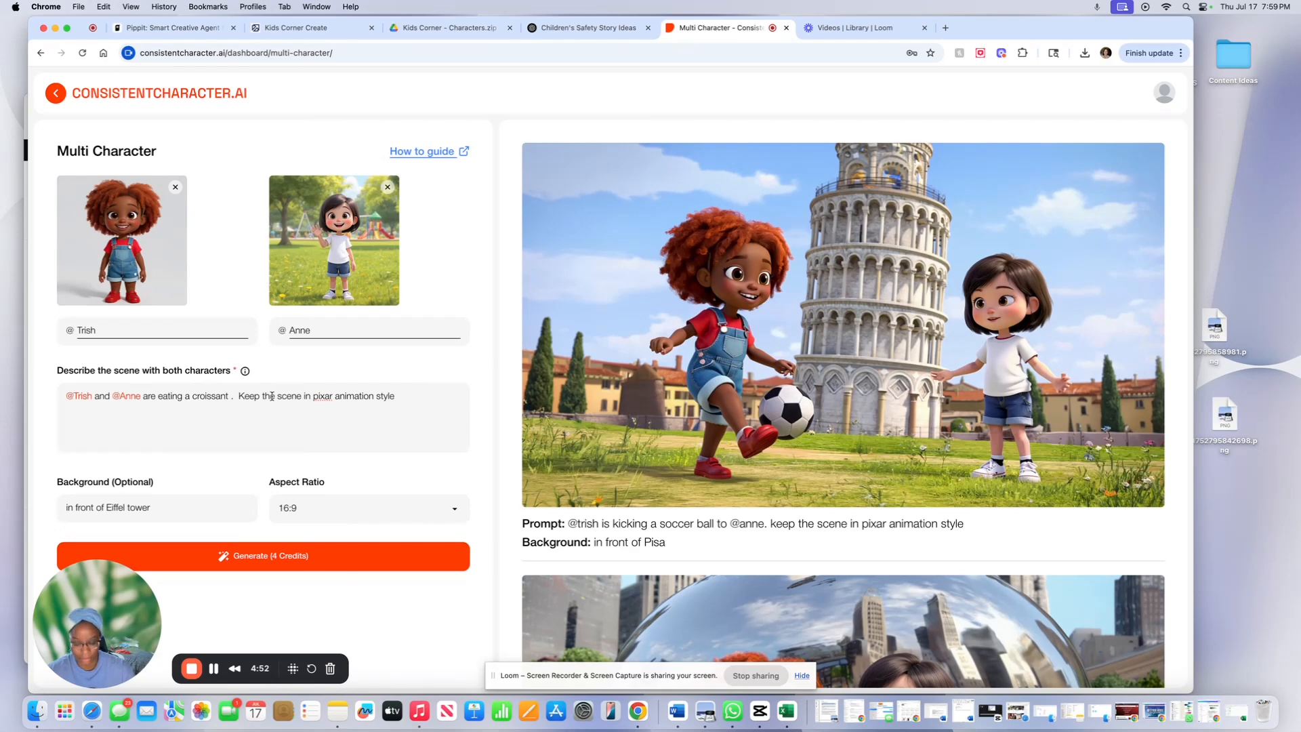
pyautogui.press('BackSpace')
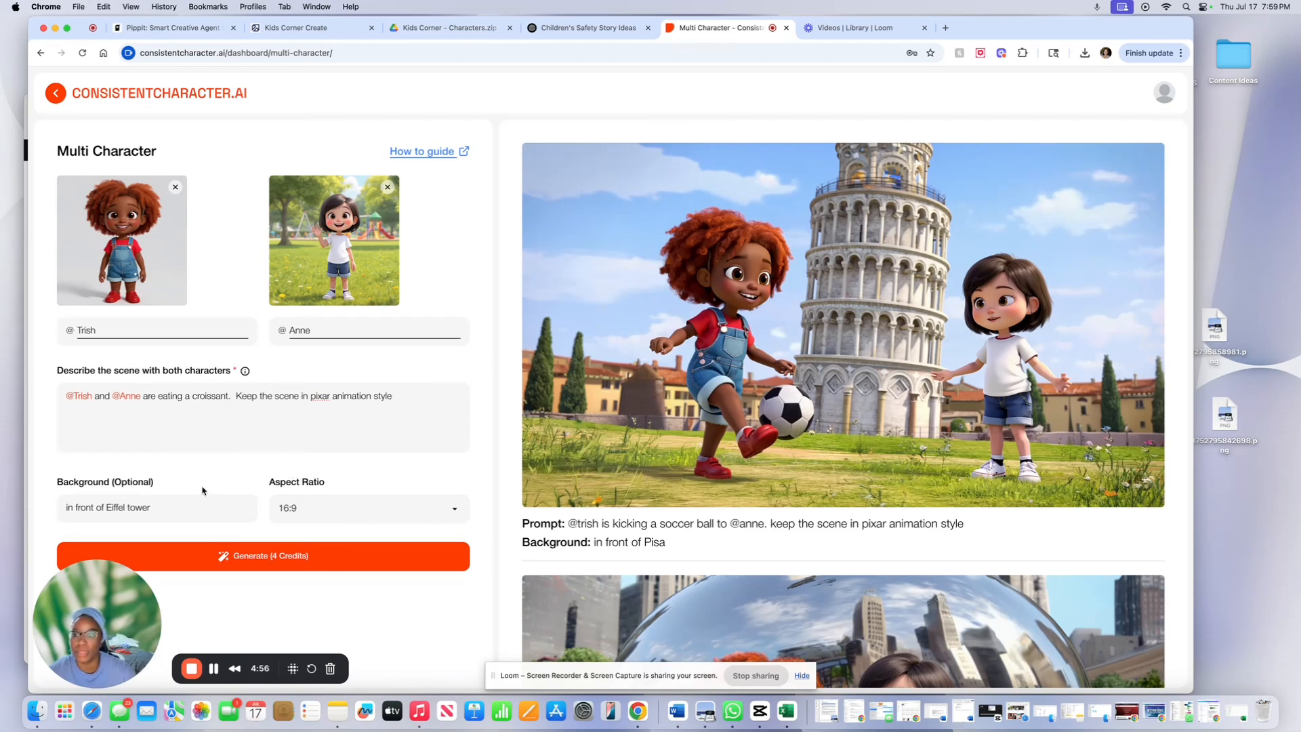
pyautogui.click(260, 556)
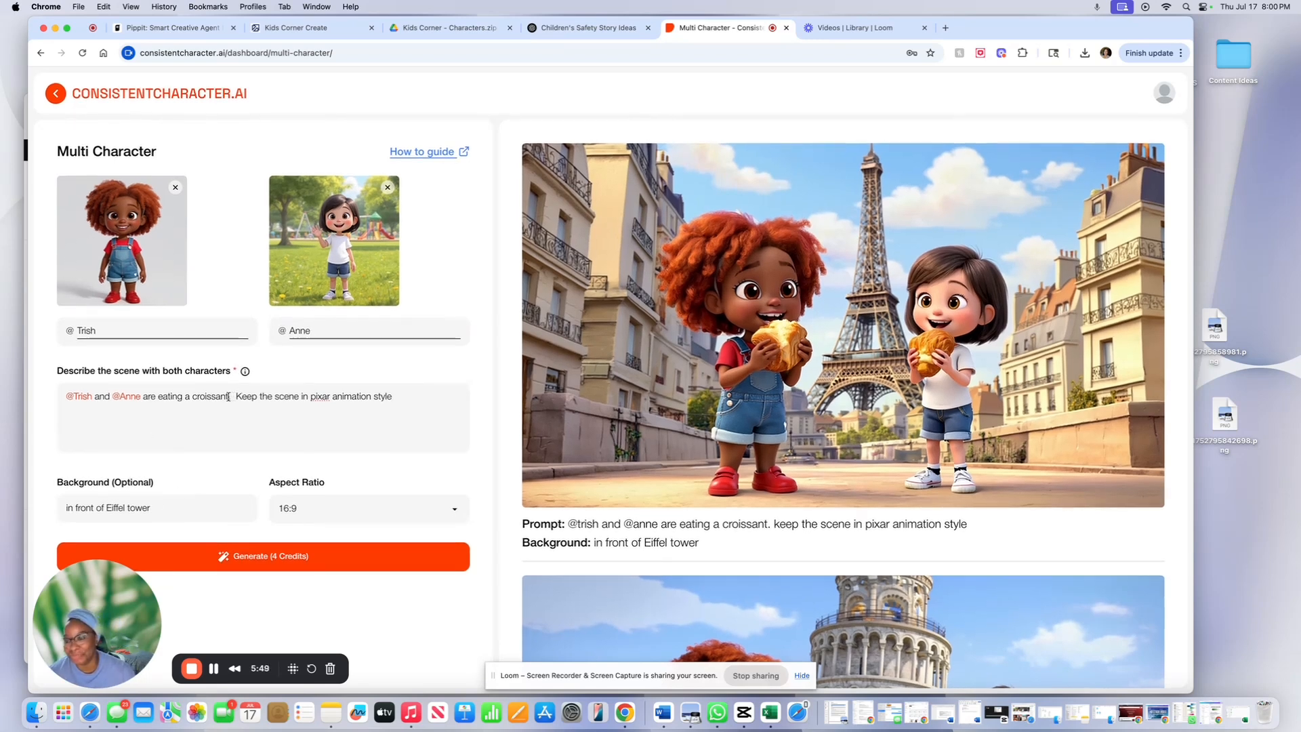
pyautogui.moveTo(229, 397); pyautogui.dragTo(144, 400)
pyautogui.press('BackSpace')
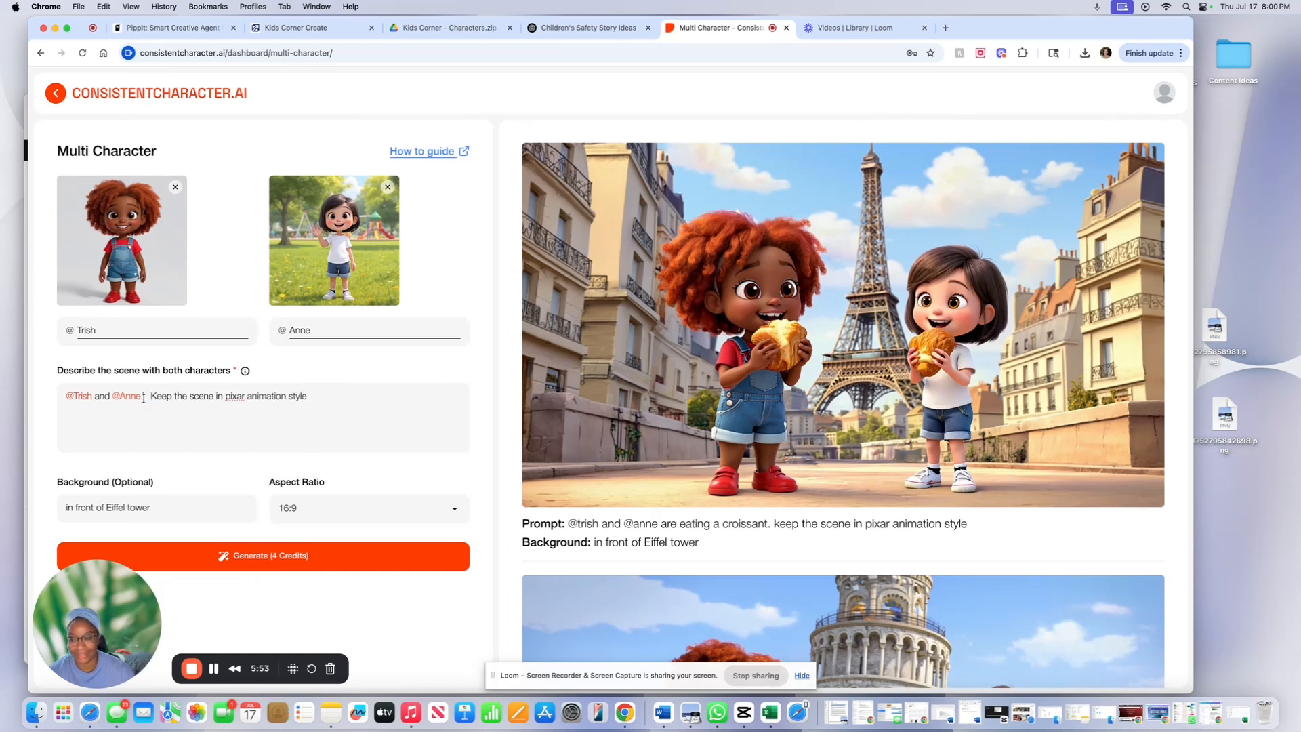
pyautogui.doubleClick(100, 398)
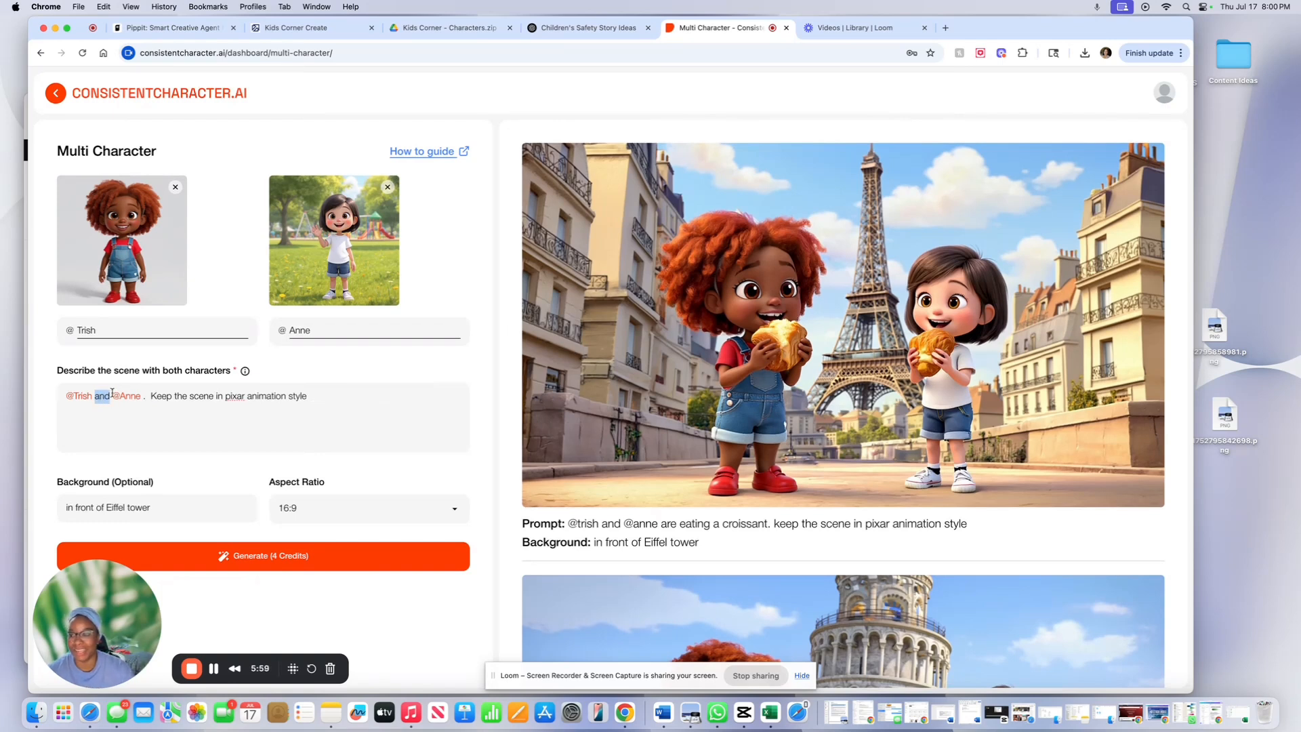
pyautogui.click(144, 397)
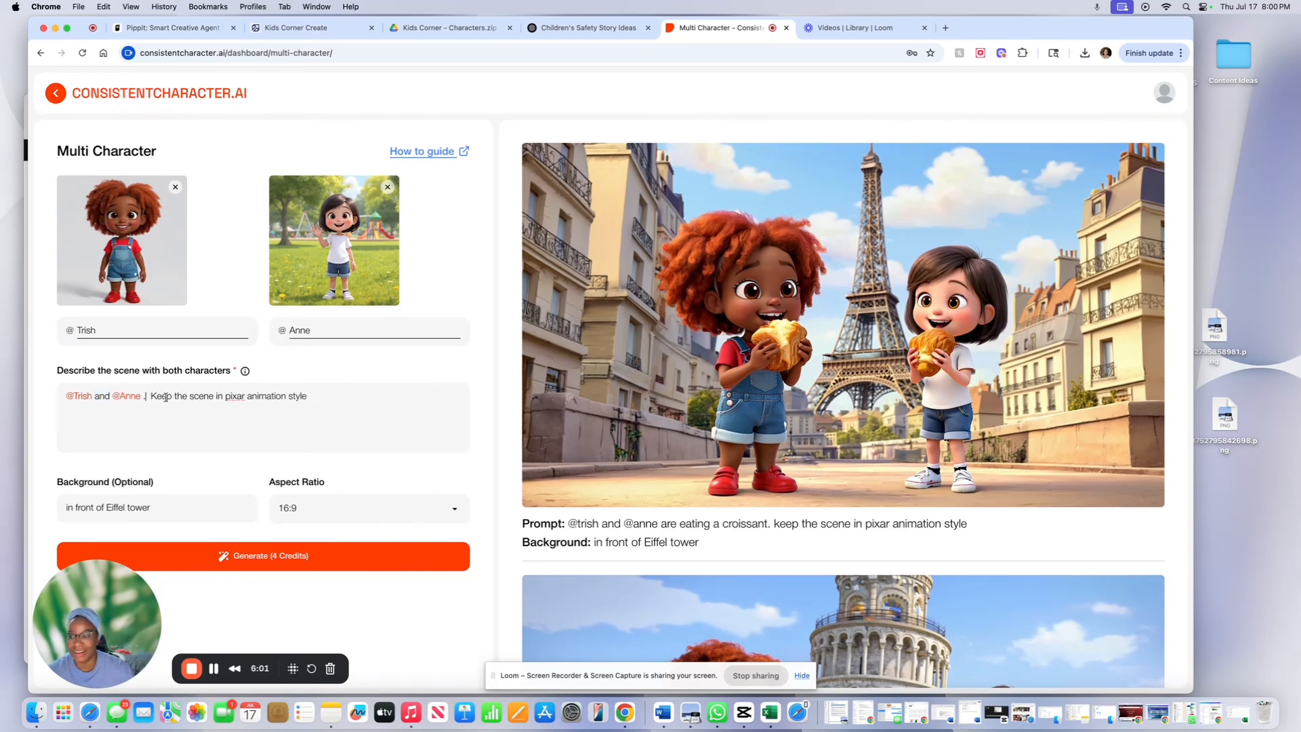
pyautogui.press('BackSpace')
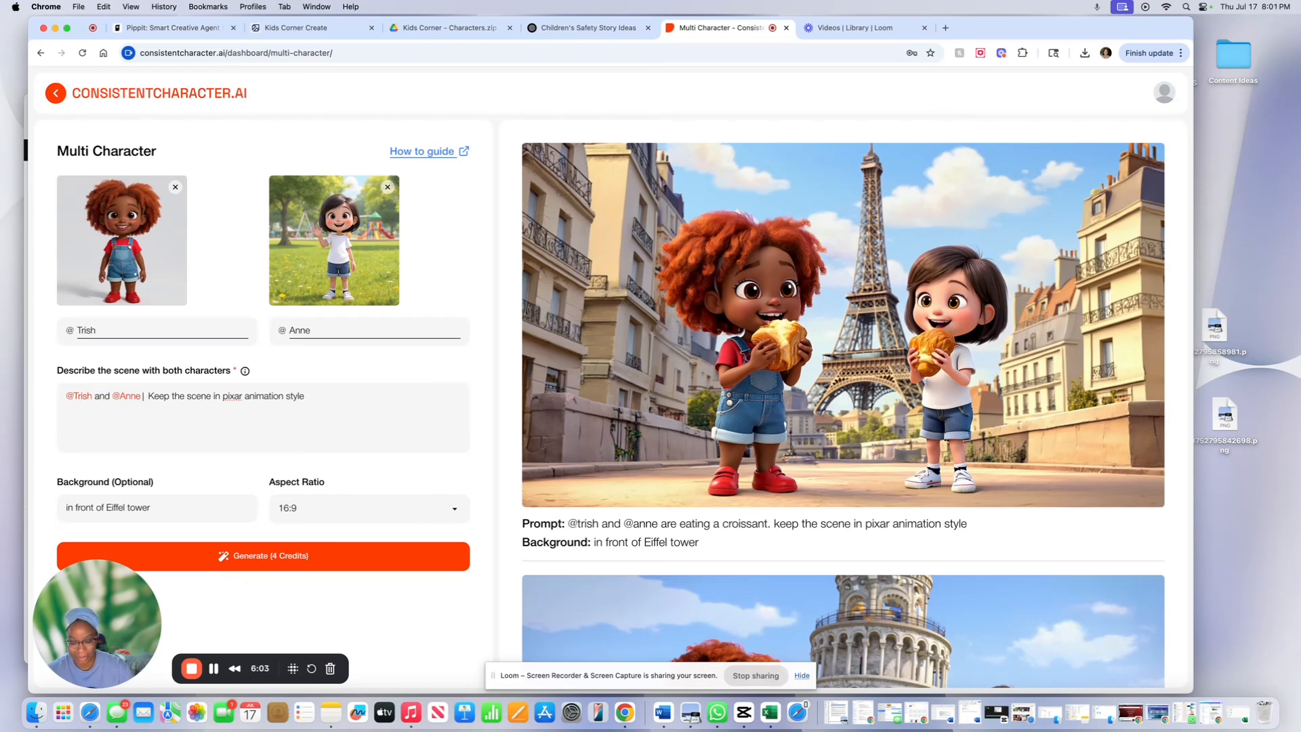
pyautogui.write('play fight')
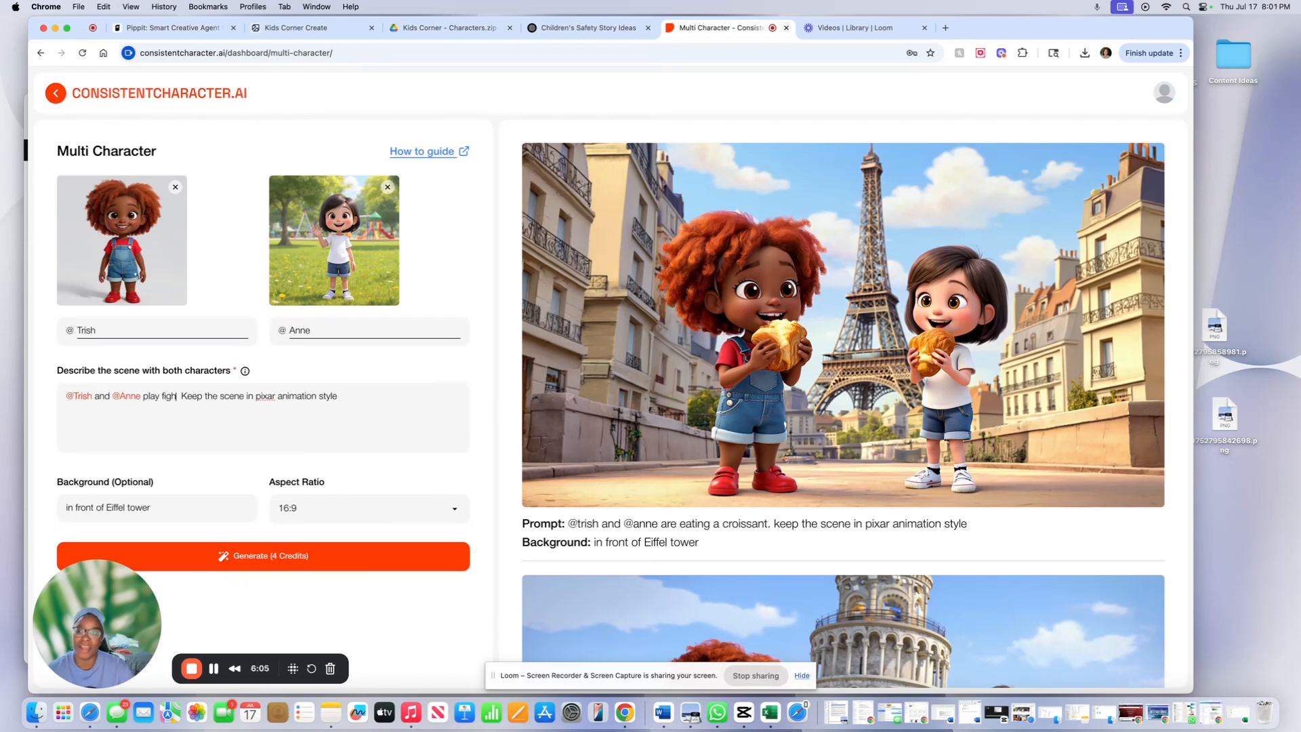
pyautogui.write('ing eacher')
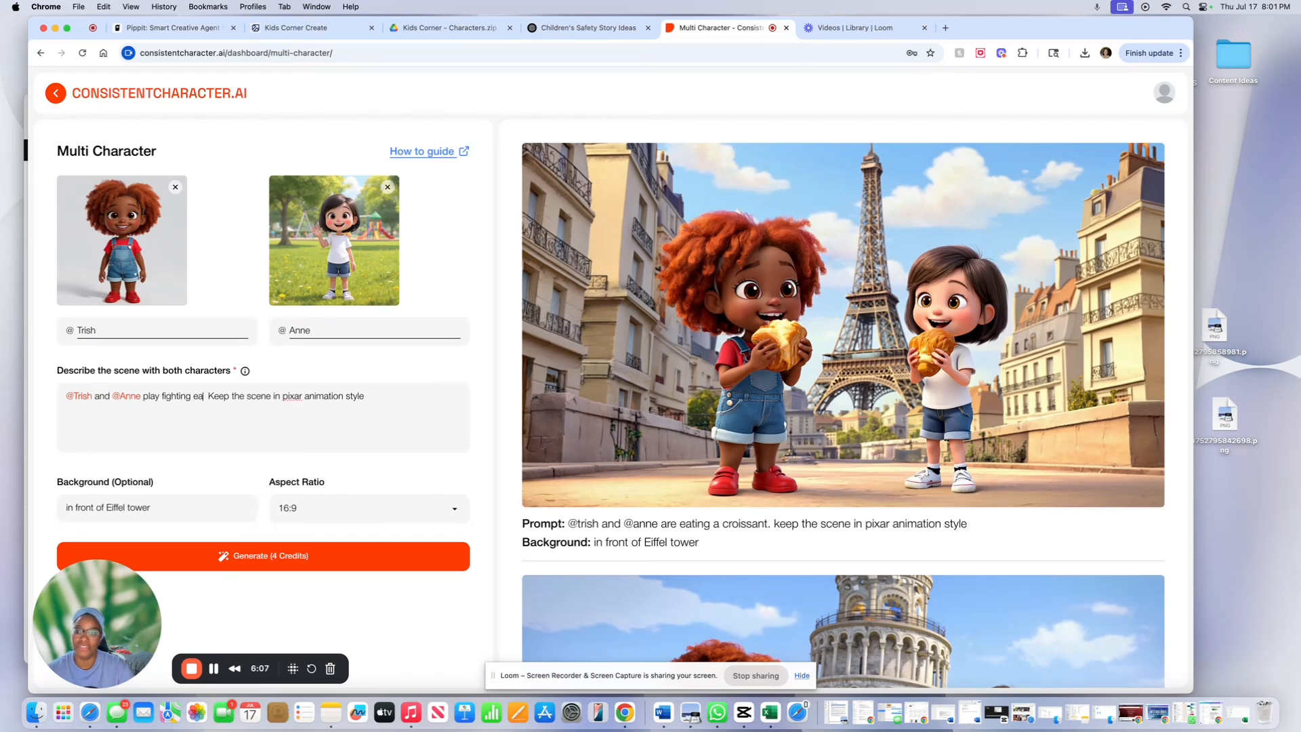
pyautogui.press('BackSpace')
pyautogui.press('BackSpace')
pyautogui.write('other.')
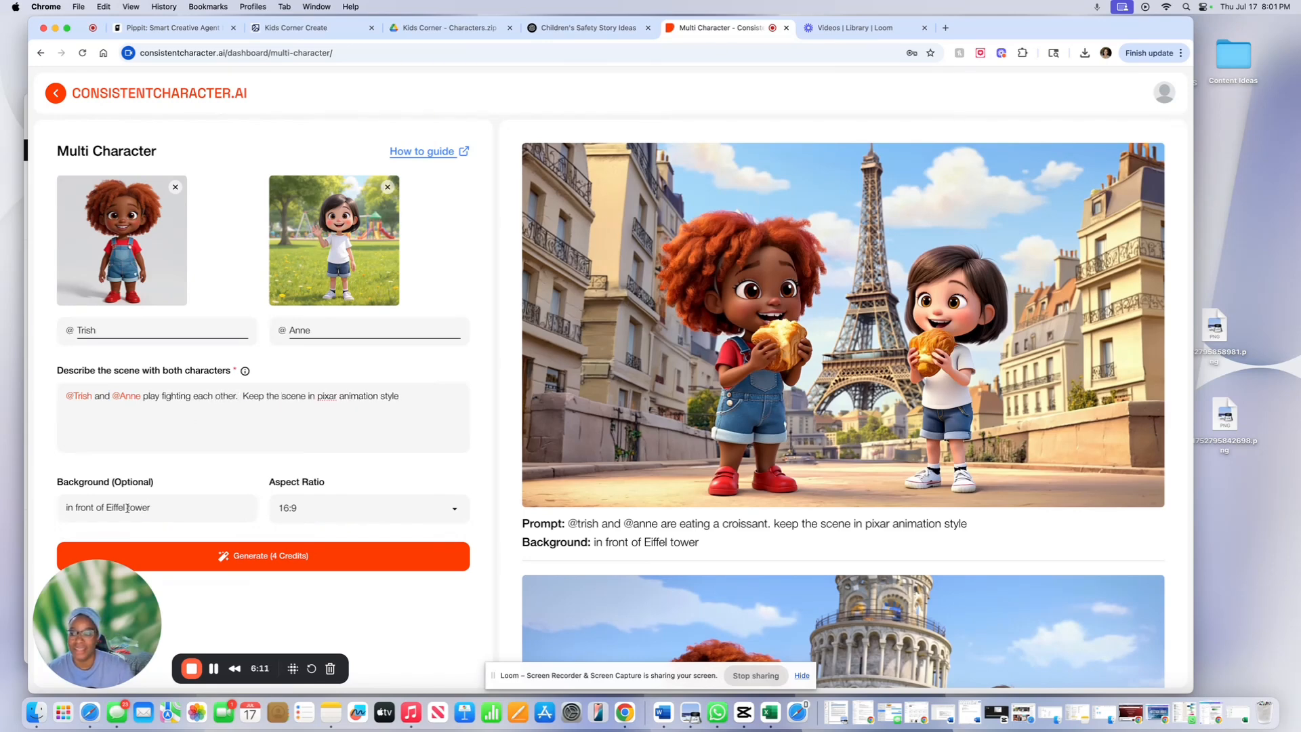
# - Change the background text to "in front of the colosseum in Rome" and generate the two-character image
pyautogui.moveTo(152, 507); pyautogui.dragTo(106, 508)
pyautogui.press('BackSpace')
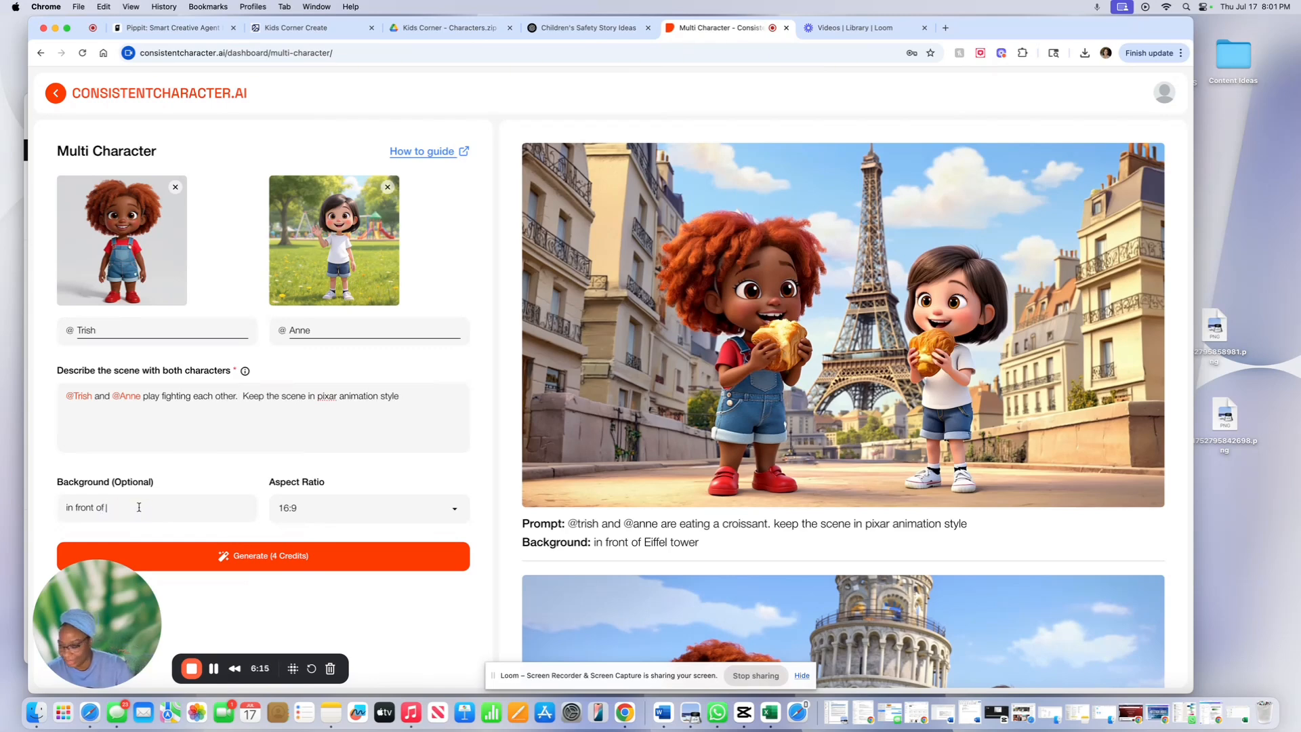
pyautogui.write('the colosseu')
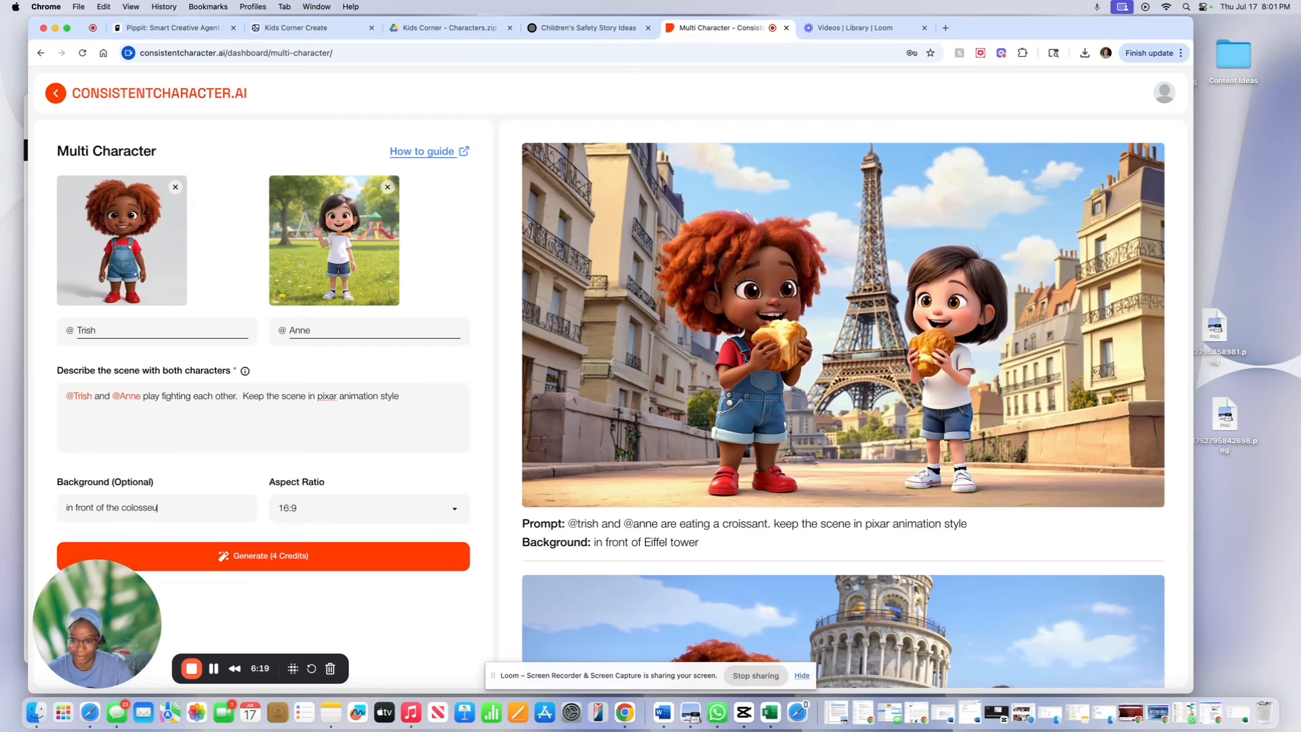
pyautogui.write('m in')
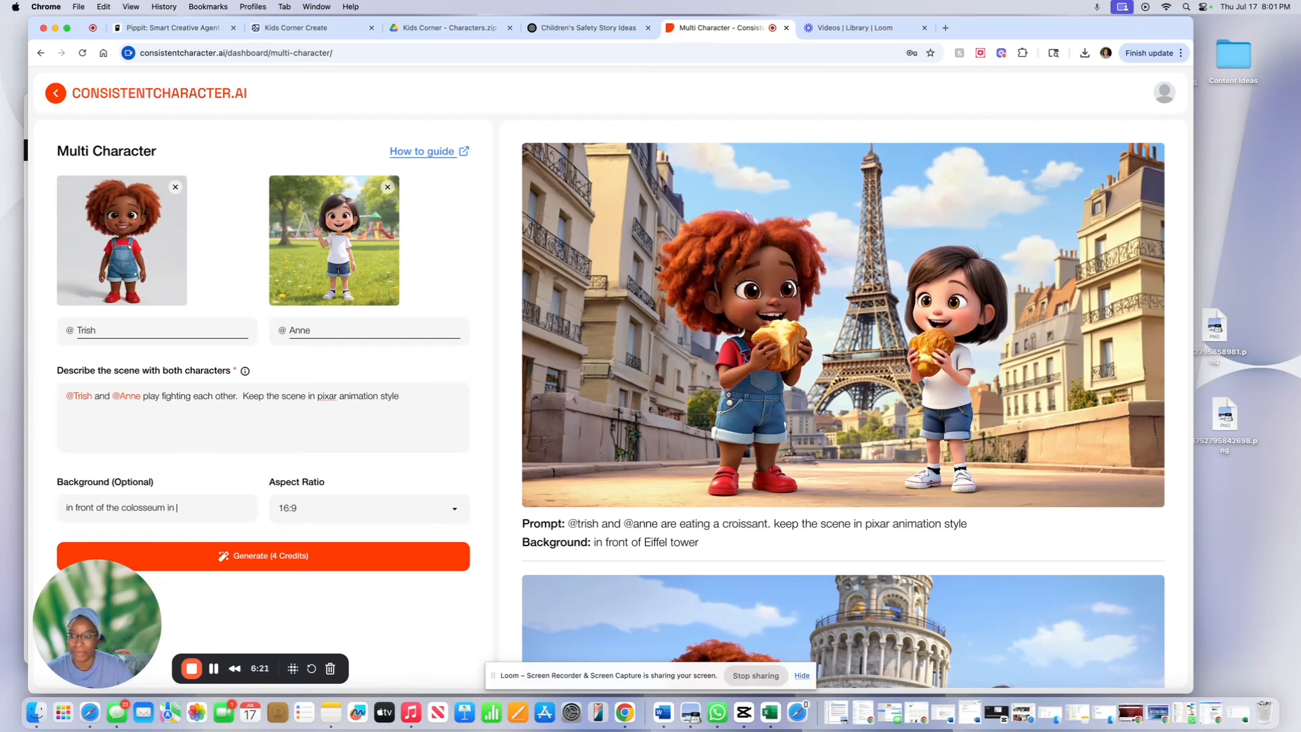
pyautogui.write(' Rome')
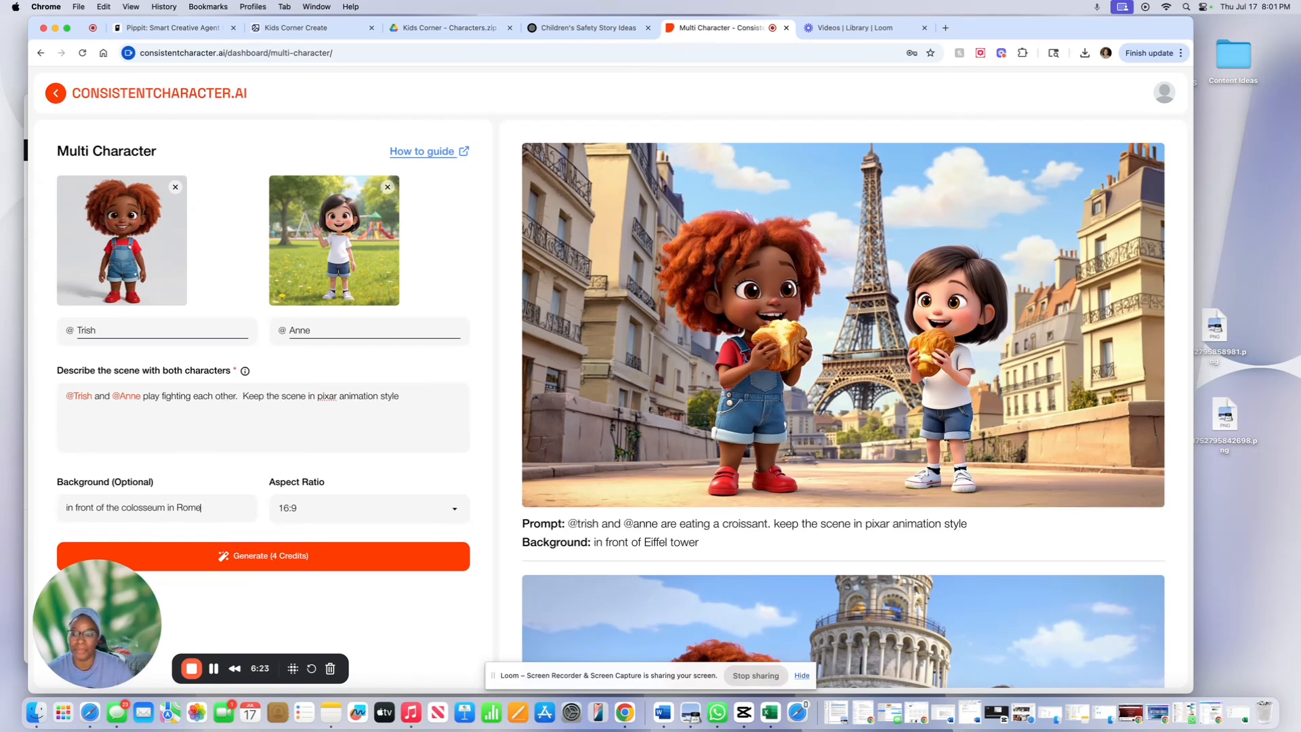
pyautogui.click(212, 558)
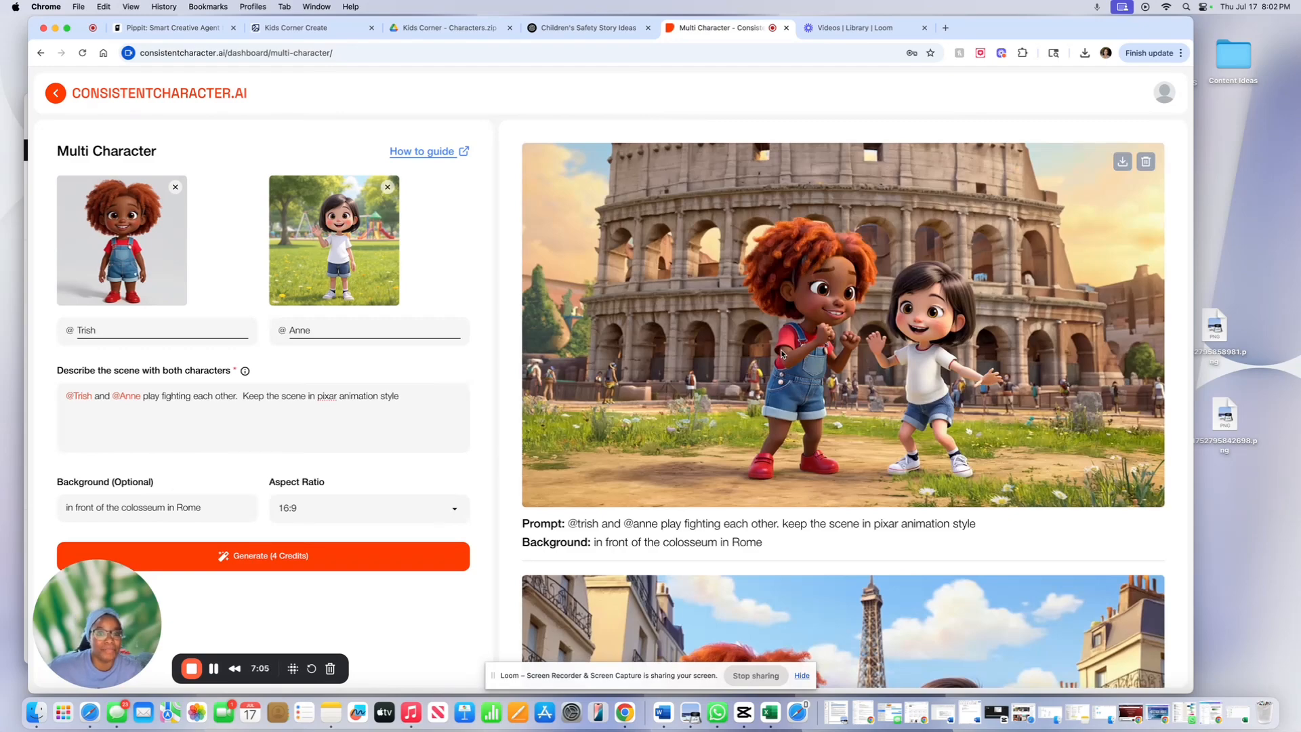
pyautogui.scroll(5, 803, 352)
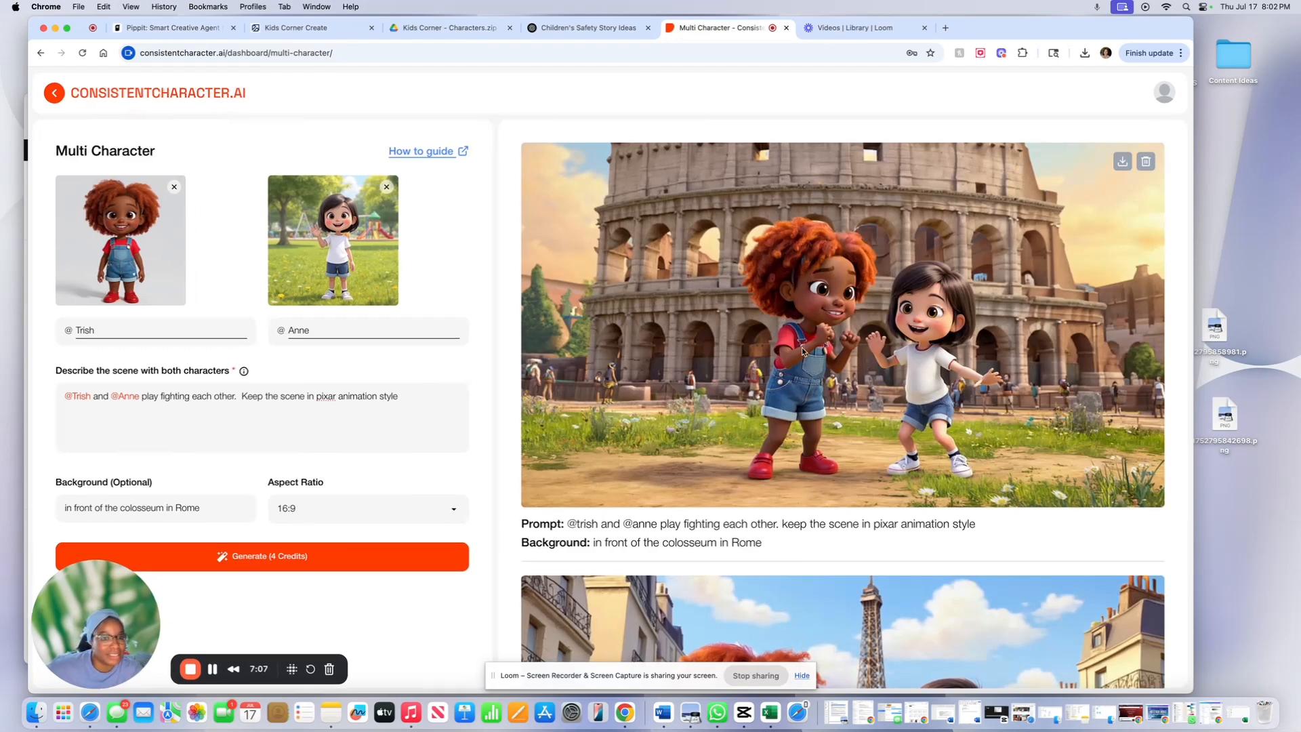
pyautogui.scroll(-5, 802, 347)
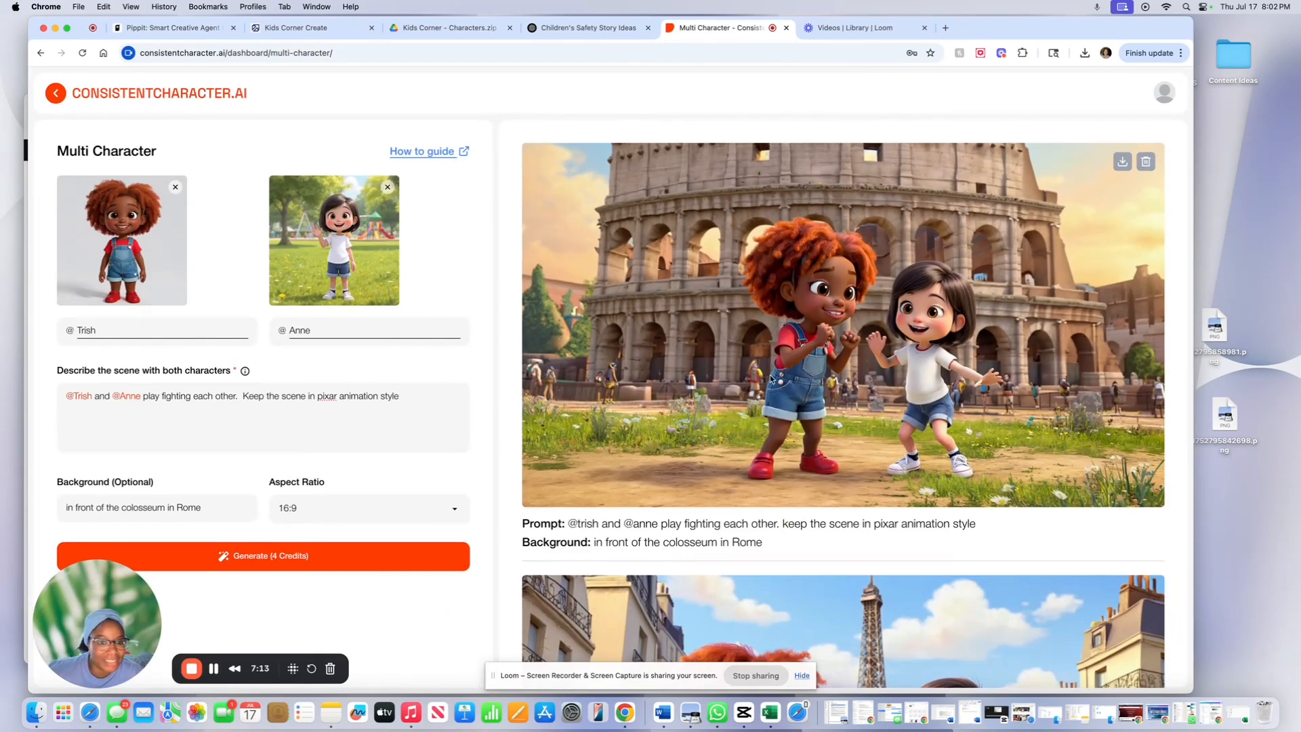
# - Review the generated two-character images from the Colosseum scene back to the Chicago Bean scene, comparing how consistent both characters look
pyautogui.scroll(-5, 770, 378)
pyautogui.scroll(5, 770, 378)
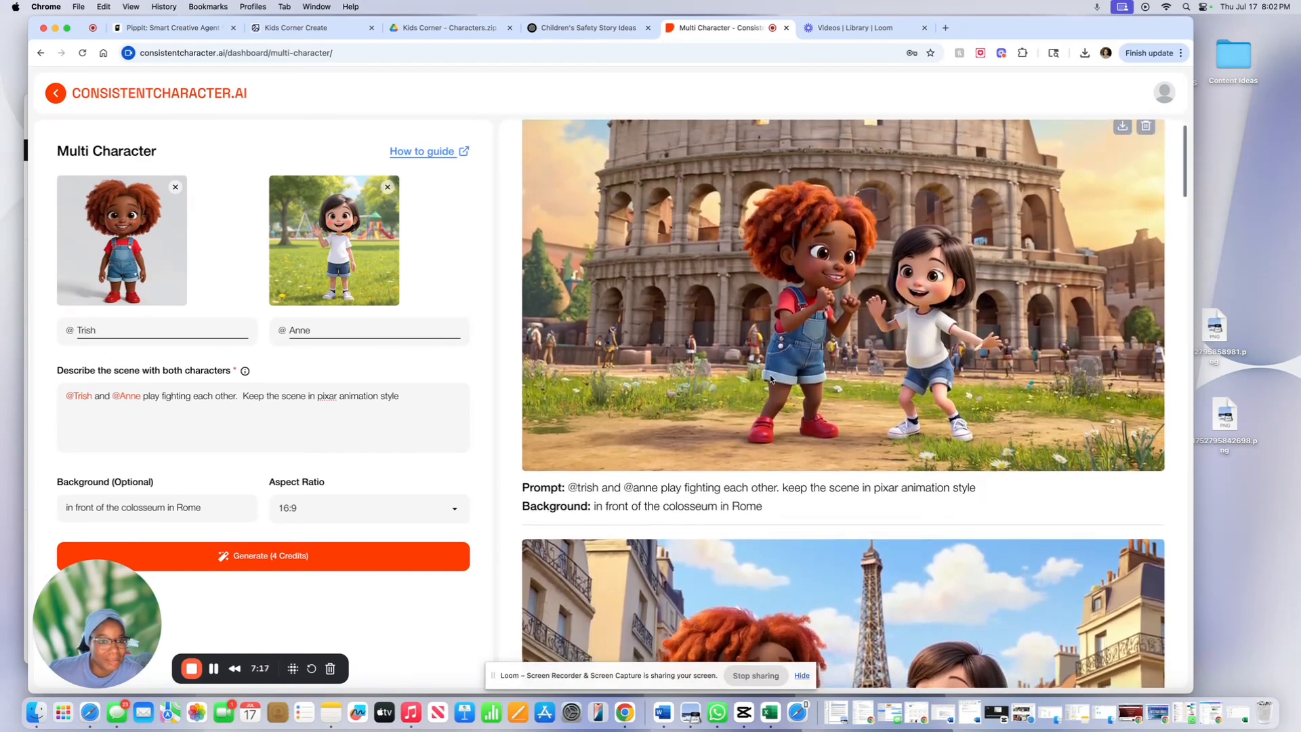
pyautogui.scroll(-3, 770, 378)
pyautogui.scroll(4, 770, 376)
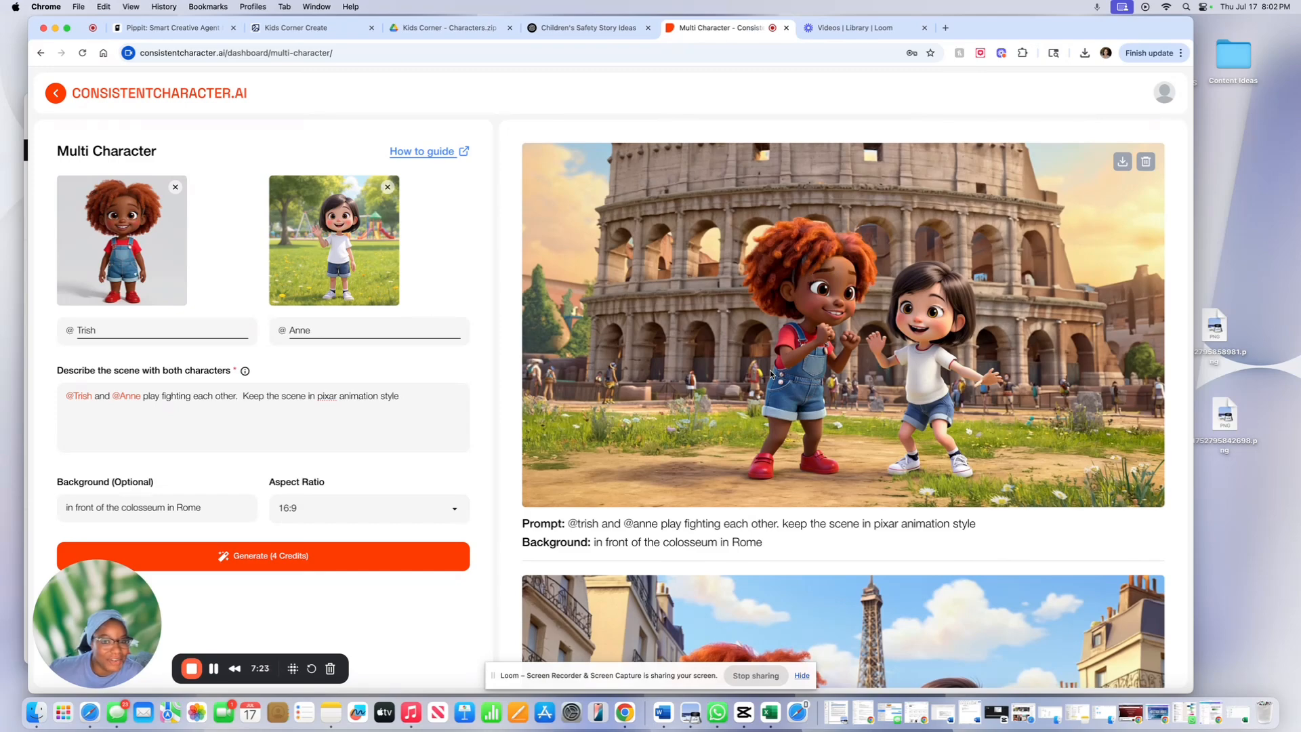
pyautogui.scroll(-10, 770, 373)
pyautogui.scroll(-8, 770, 373)
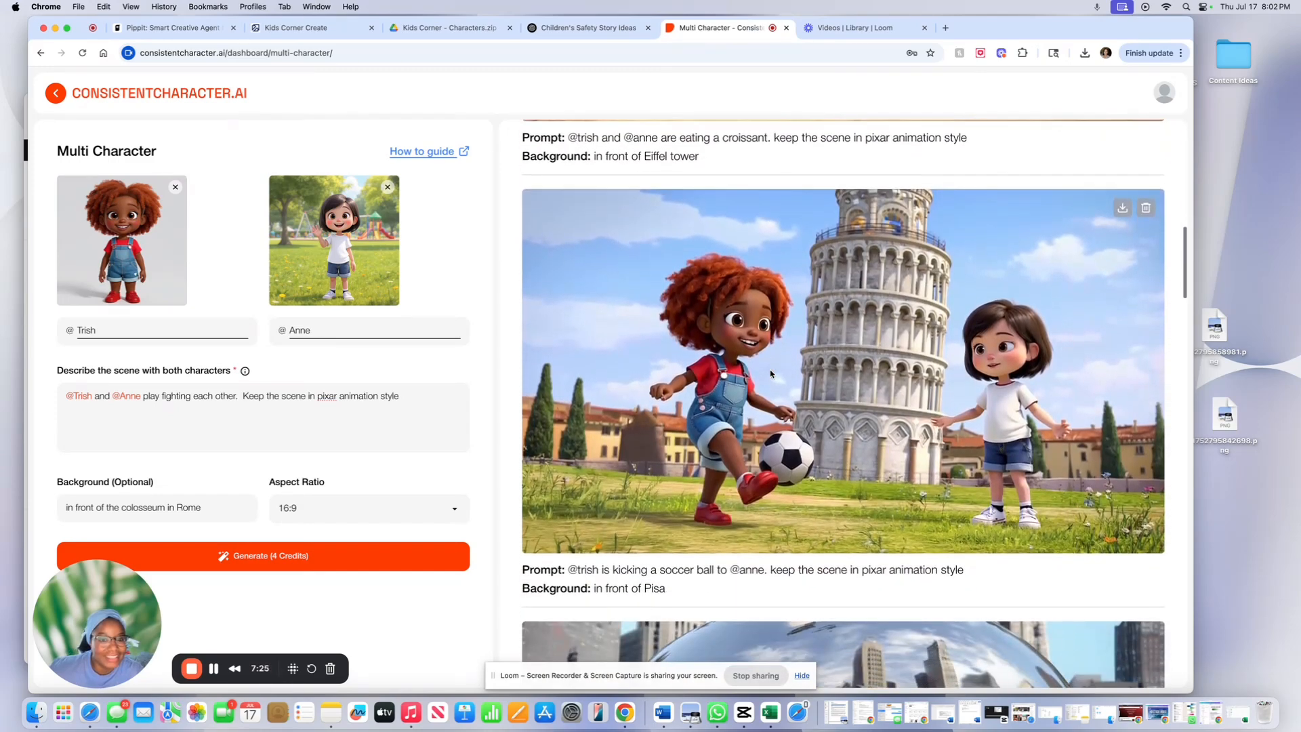
pyautogui.scroll(-1, 771, 359)
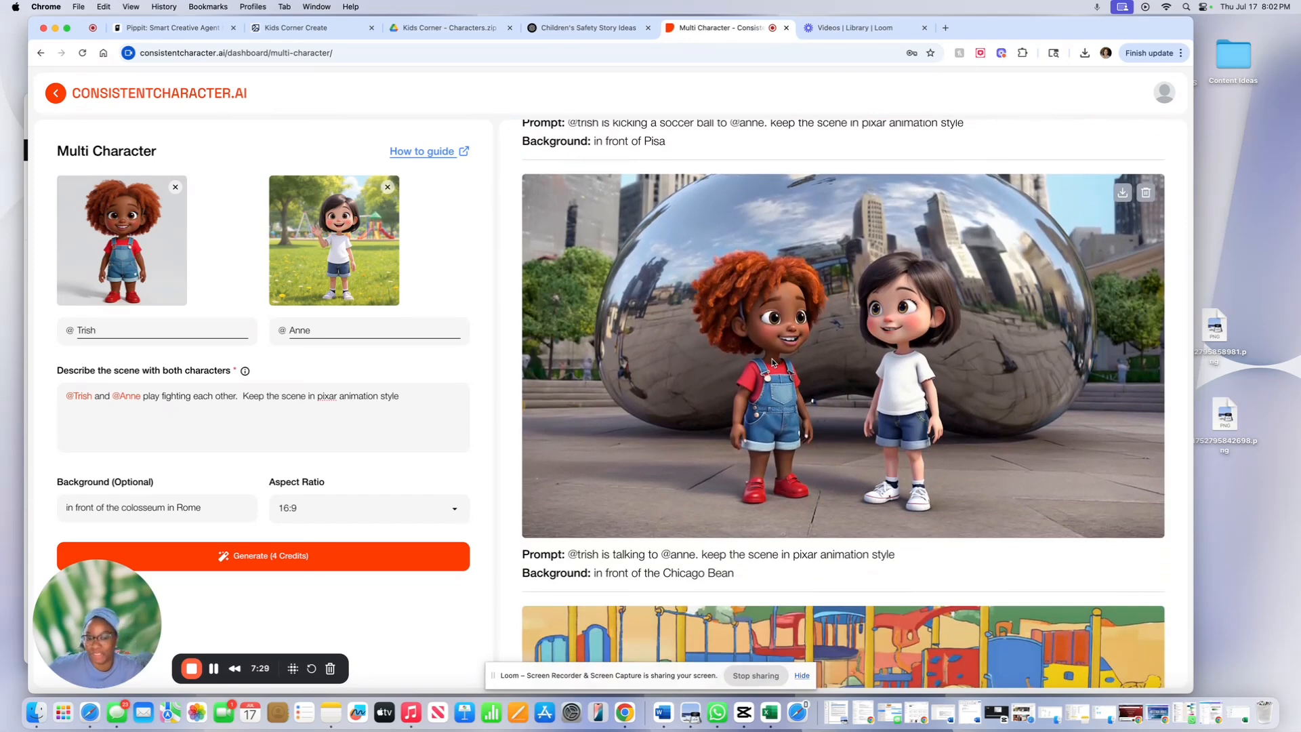
pyautogui.scroll(8, 771, 362)
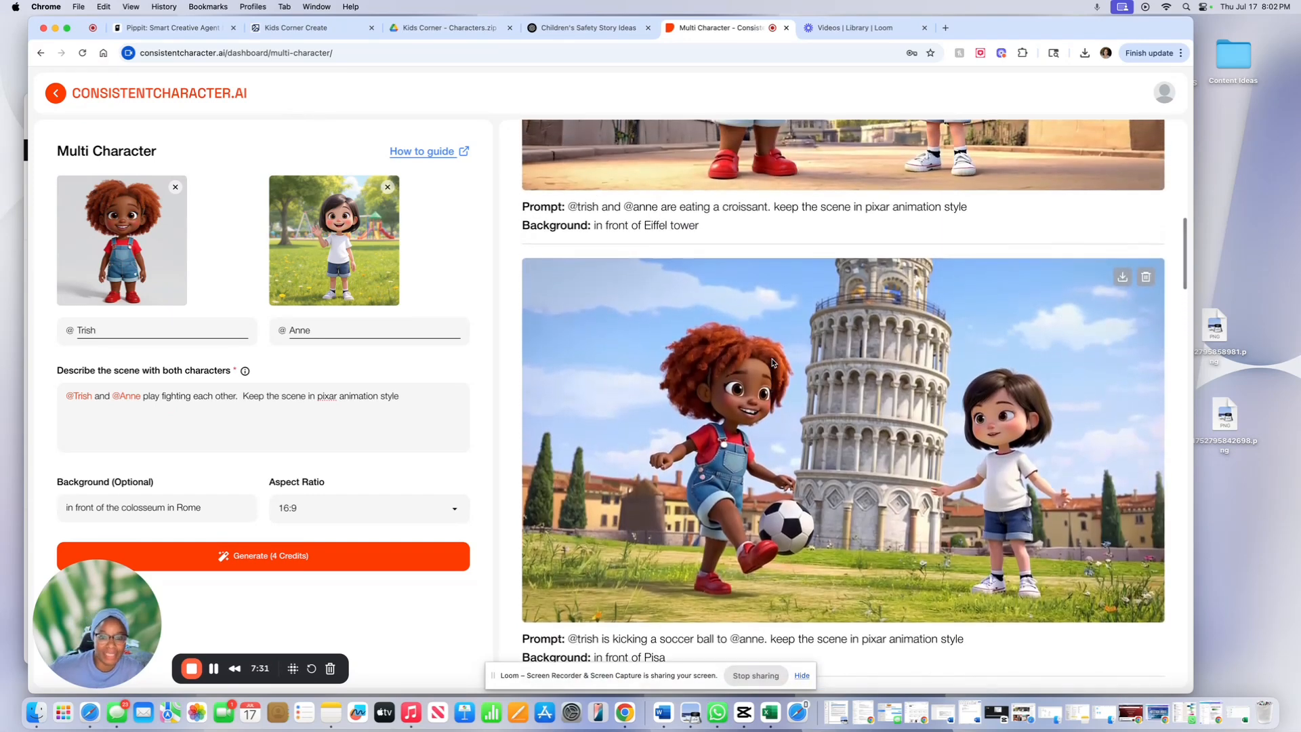
pyautogui.scroll(10, 771, 361)
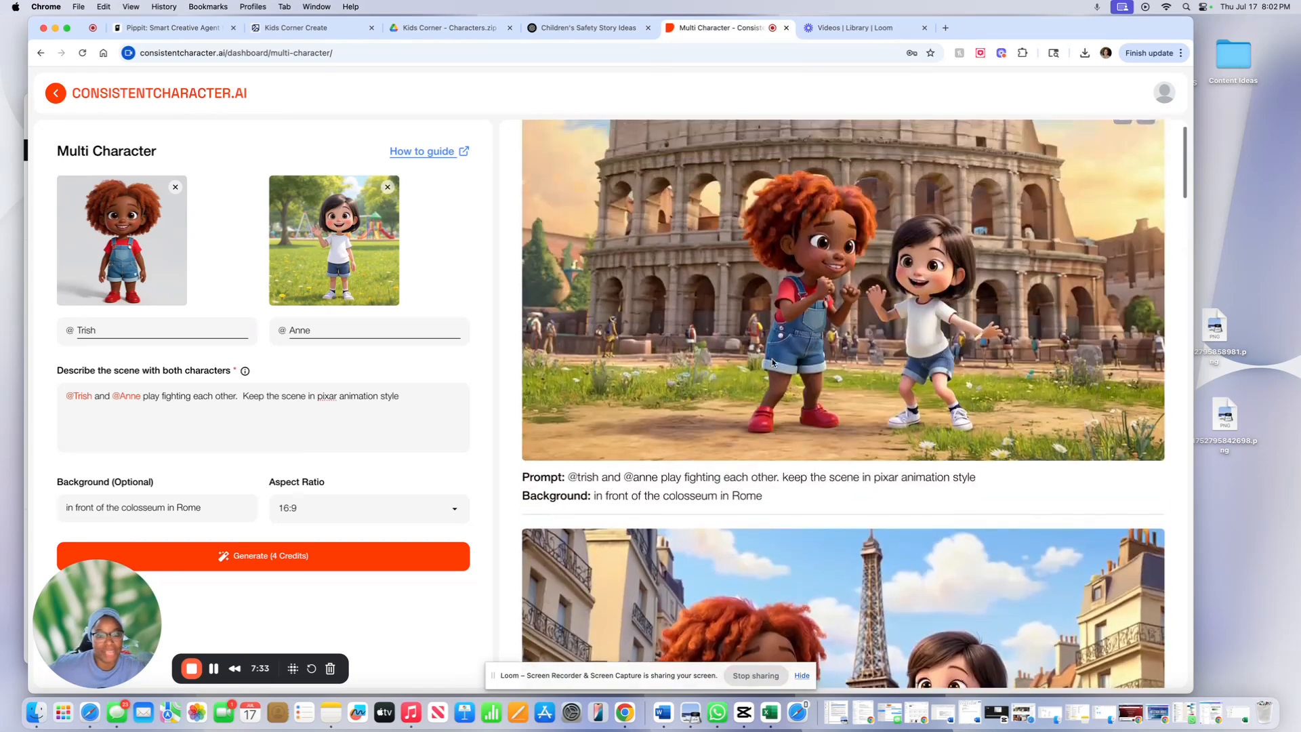
pyautogui.scroll(2, 771, 362)
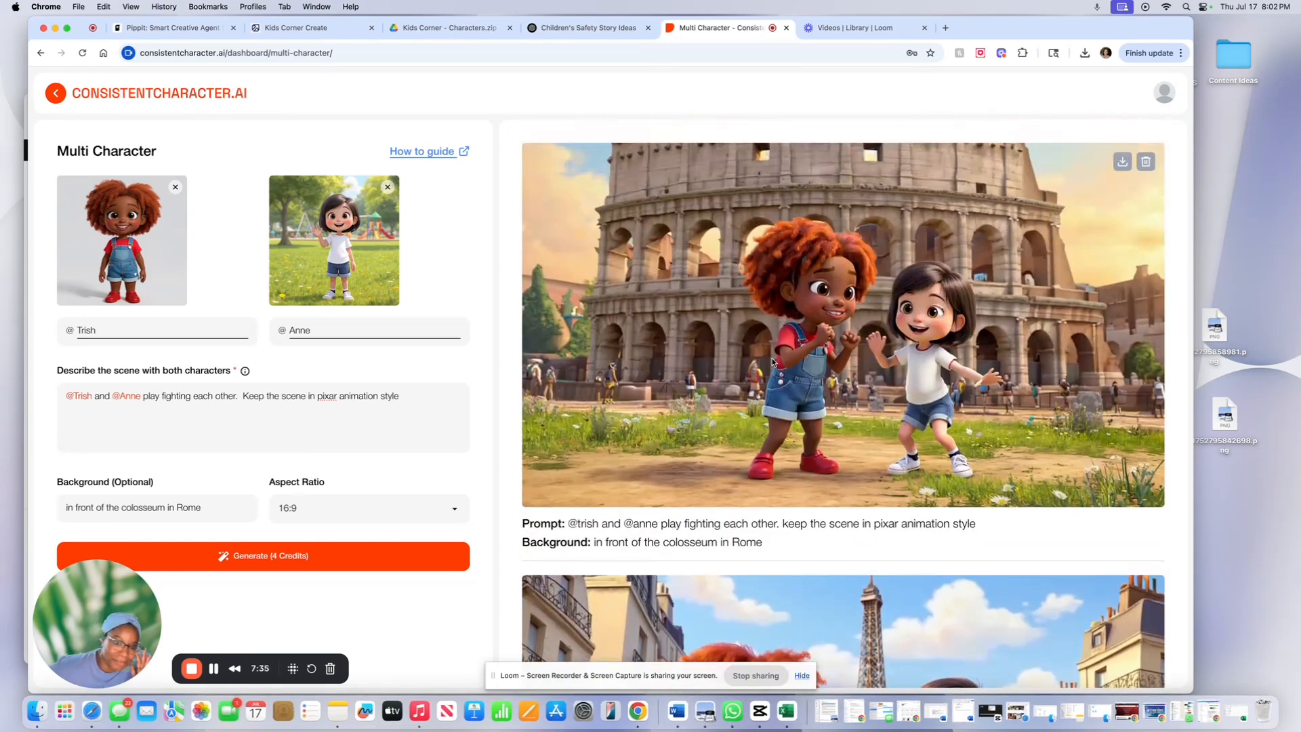